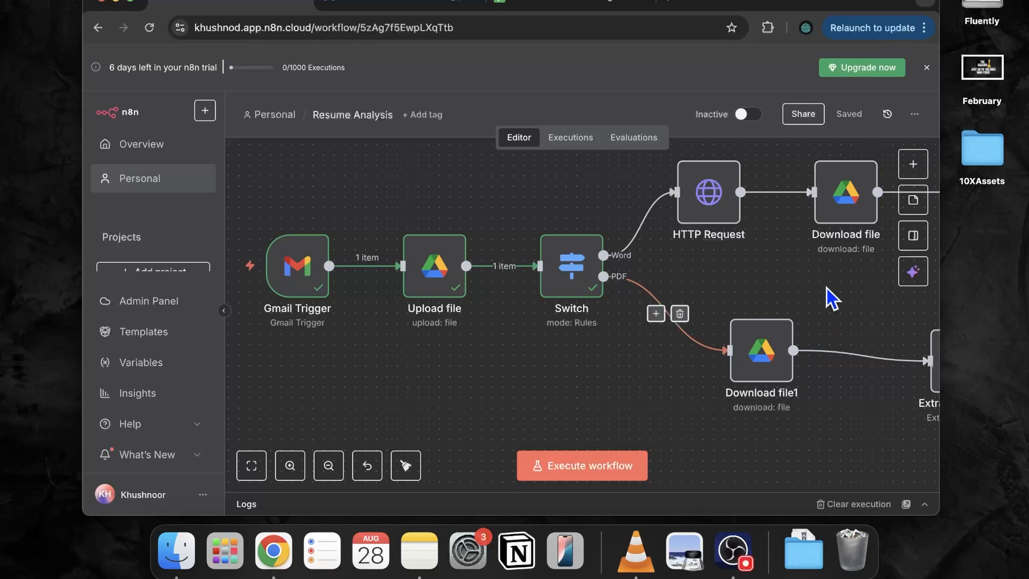
pyautogui.click(914, 115)
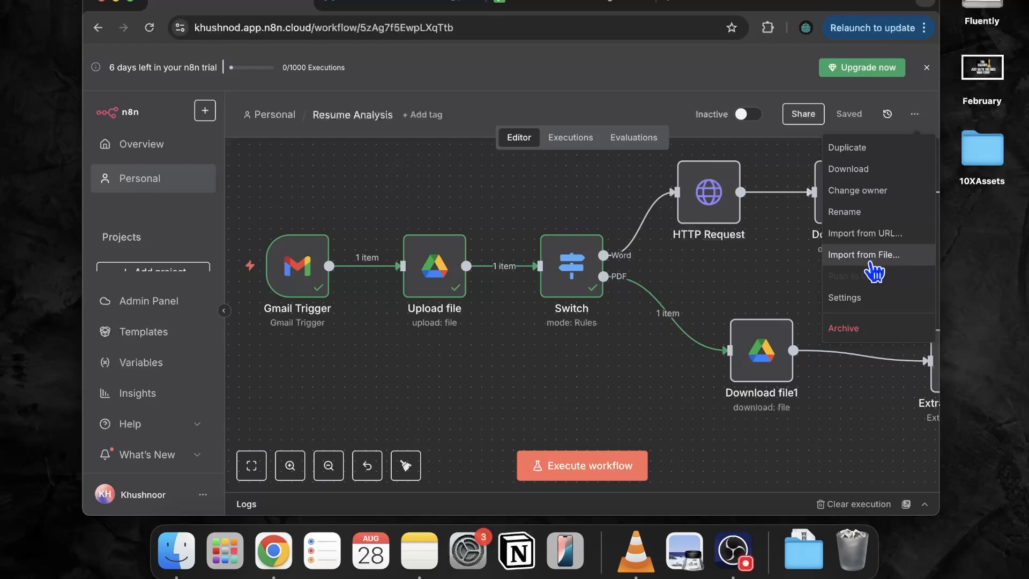
pyautogui.click(763, 274)
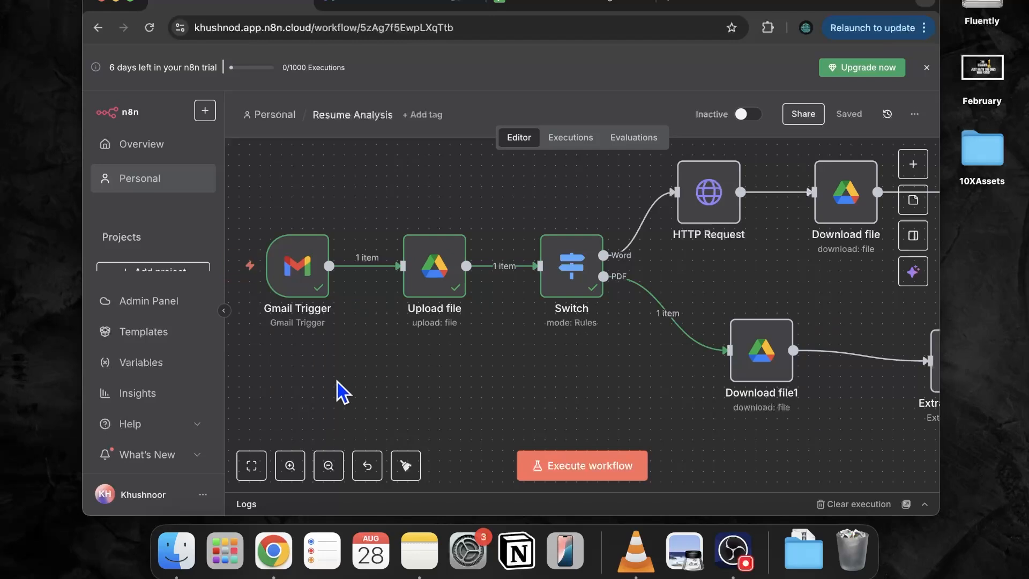
# Step: Review the Gmail Trigger node's settings and its available poll modes, keeping Every Minute selected
pyautogui.doubleClick(304, 293)
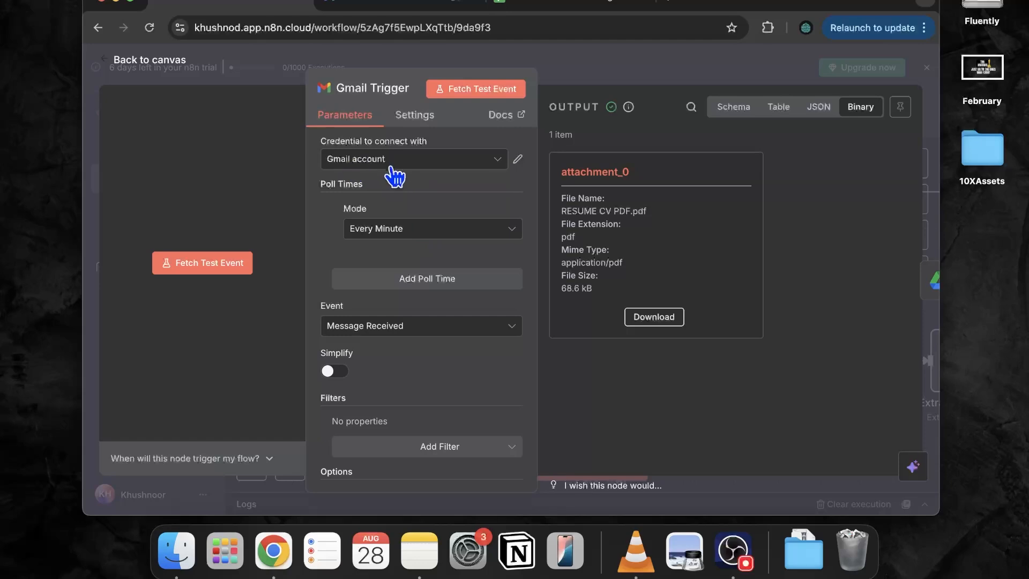
pyautogui.click(396, 236)
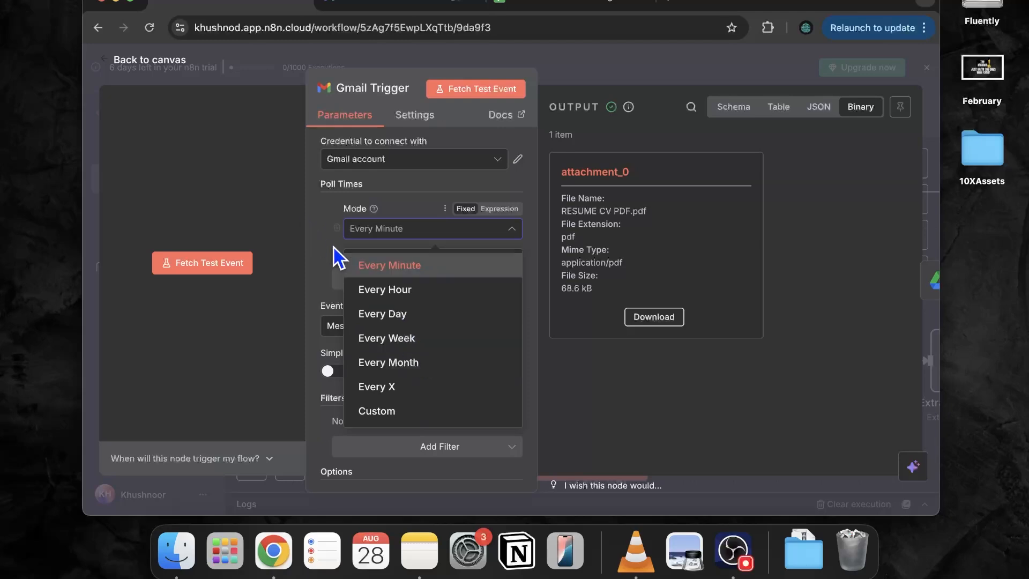
pyautogui.click(370, 267)
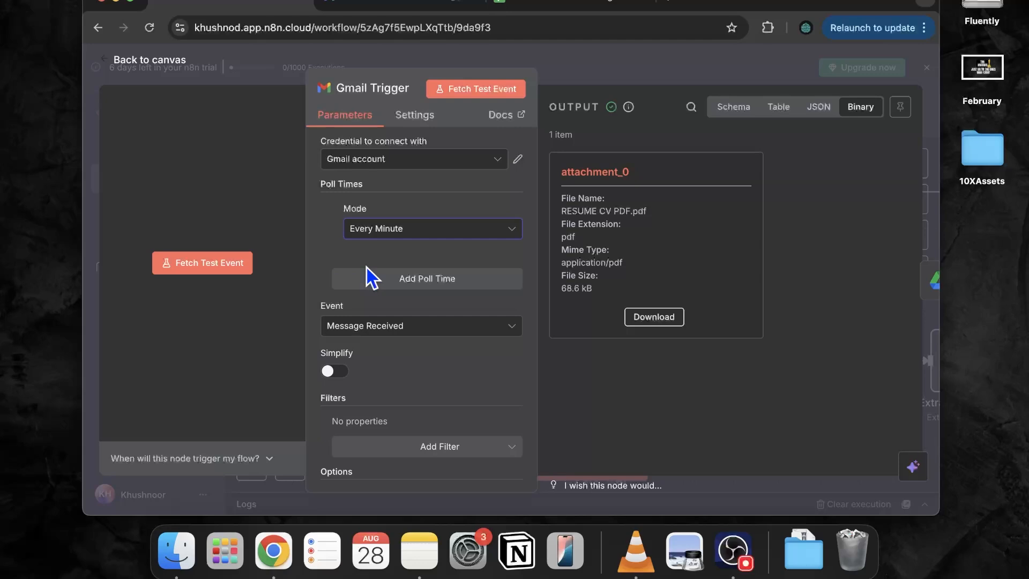
pyautogui.click(931, 362)
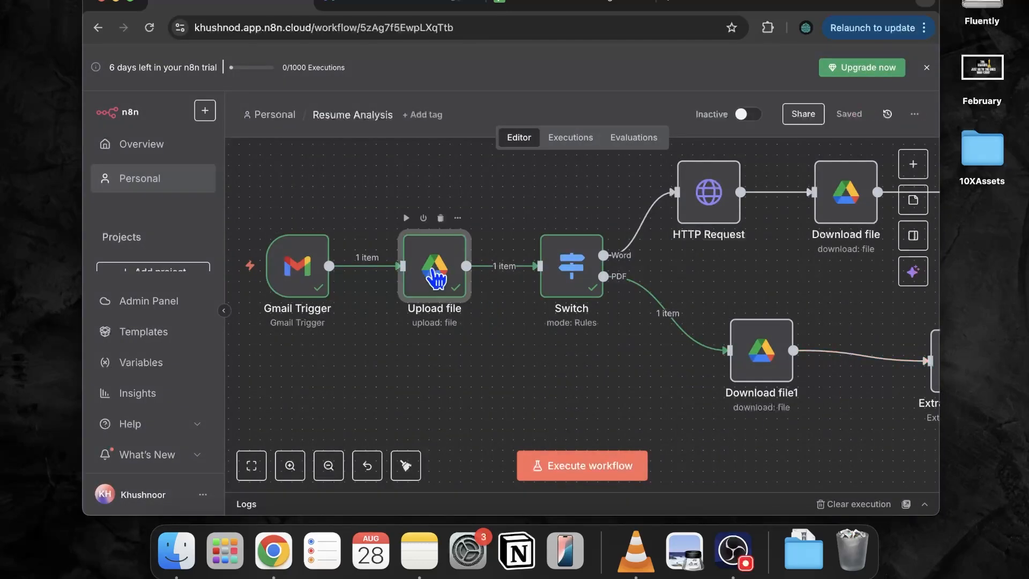
# Step: Review the Upload file node's credential, resource and operation, and compare its input data field name with the Gmail attachment's name
pyautogui.doubleClick(433, 270)
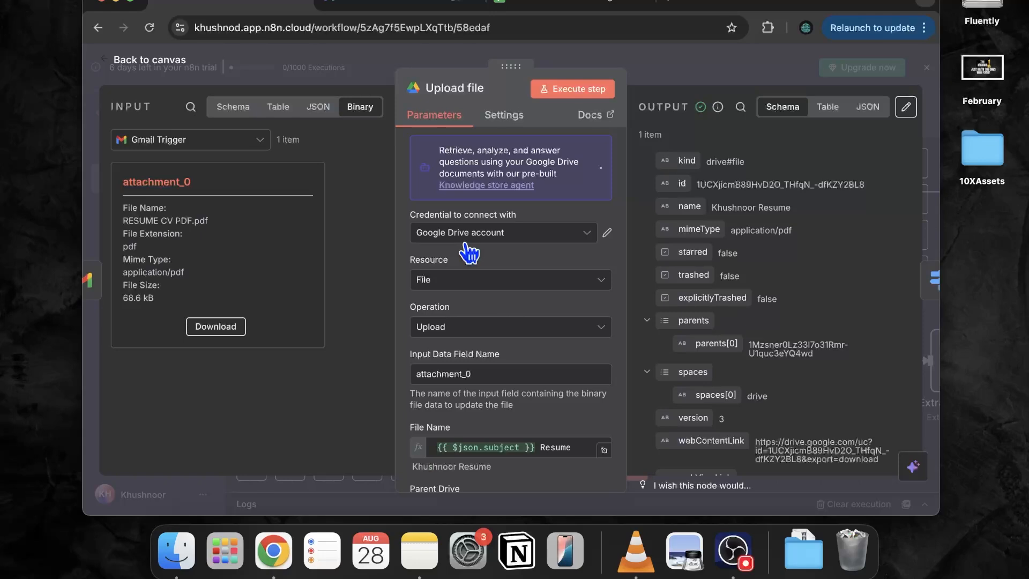
pyautogui.scroll(-2, 466, 245)
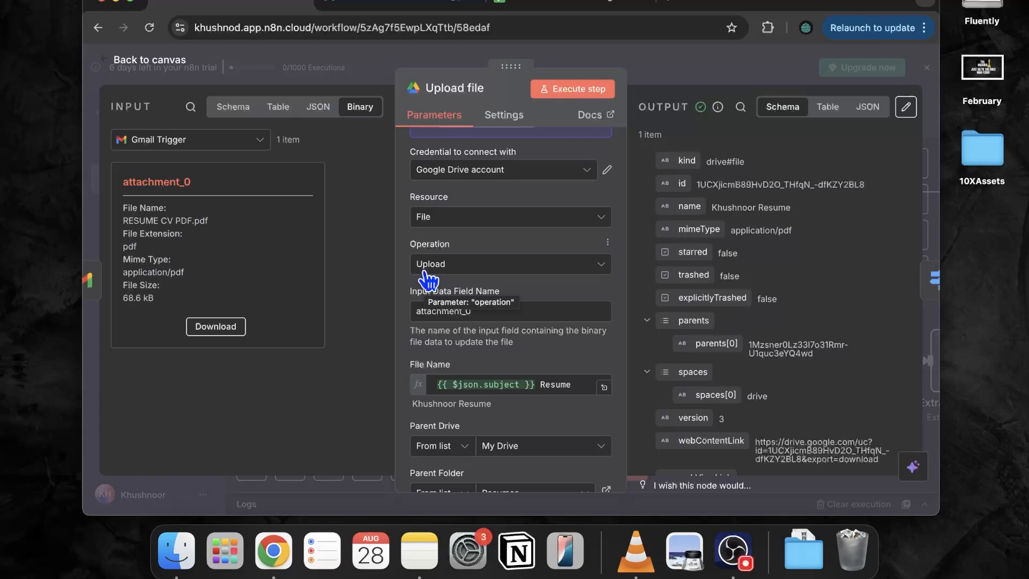
pyautogui.scroll(-3, 426, 276)
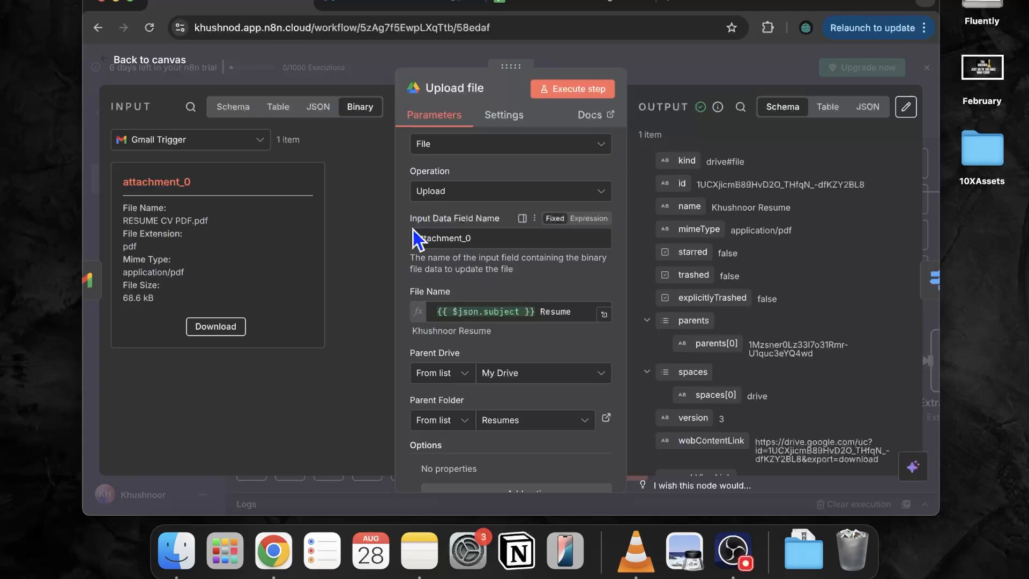
pyautogui.moveTo(410, 224); pyautogui.dragTo(503, 226)
pyautogui.click(475, 286)
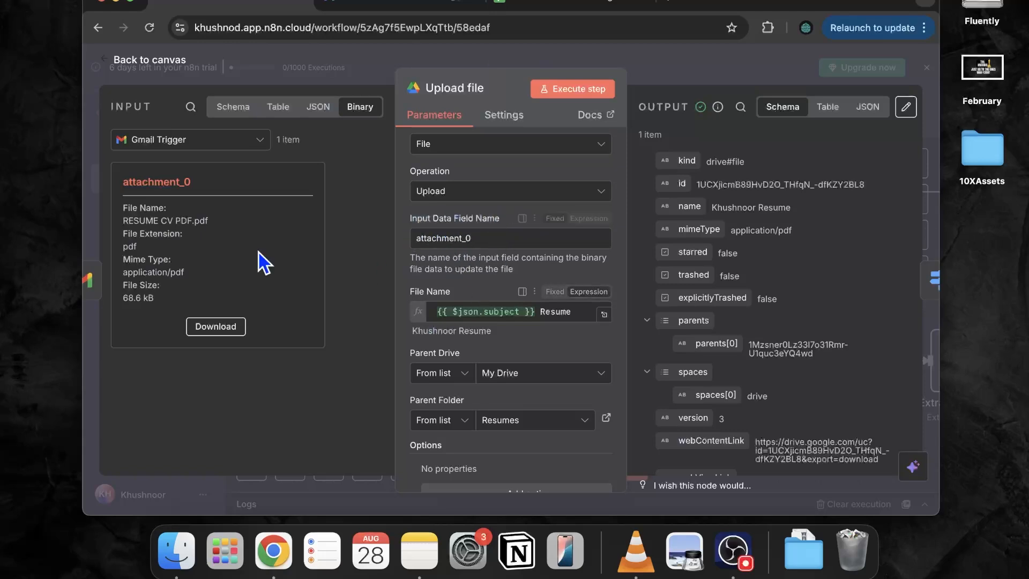
pyautogui.doubleClick(142, 182)
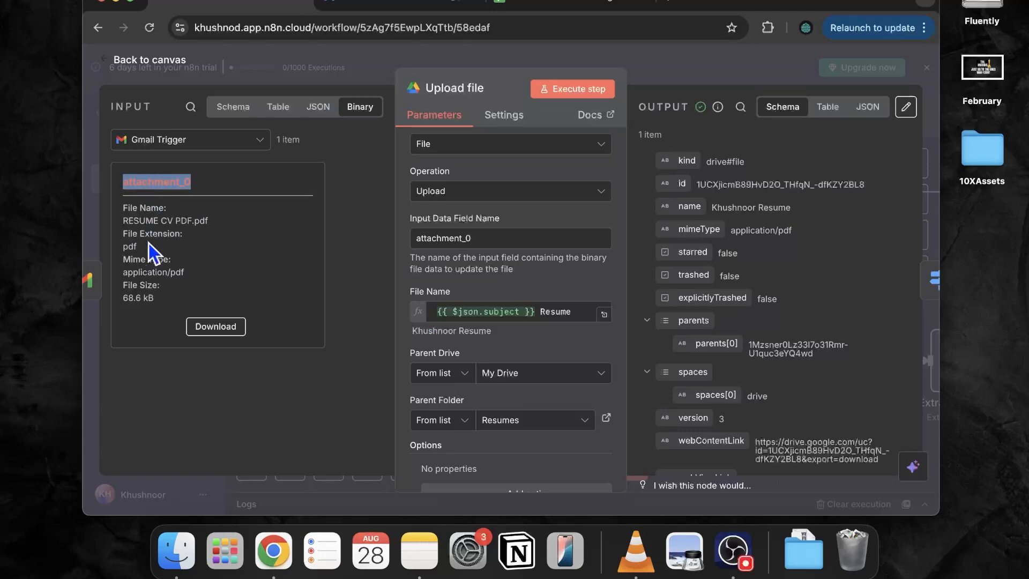
pyautogui.moveTo(472, 238); pyautogui.dragTo(412, 246)
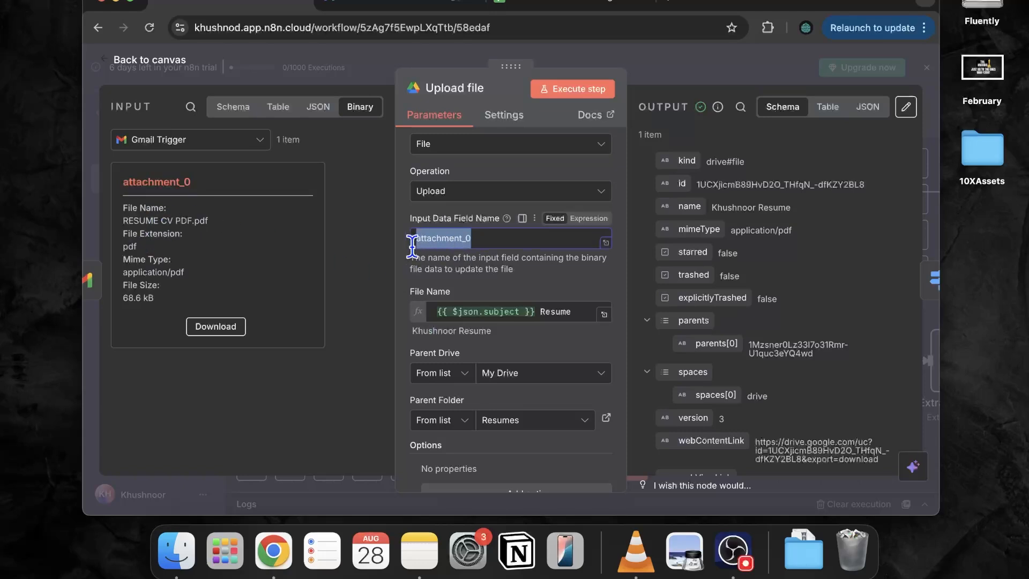
pyautogui.click(474, 268)
pyautogui.scroll(-2, 407, 252)
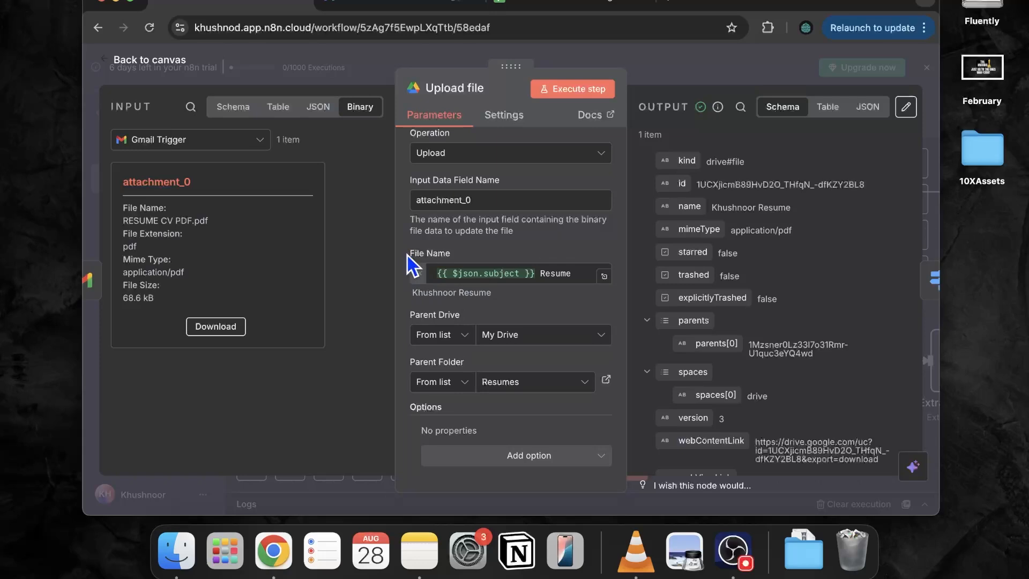
# Step: Find the email subject in the Gmail Trigger input schema and examine how the Upload file node's File Name expression uses it
pyautogui.click(234, 107)
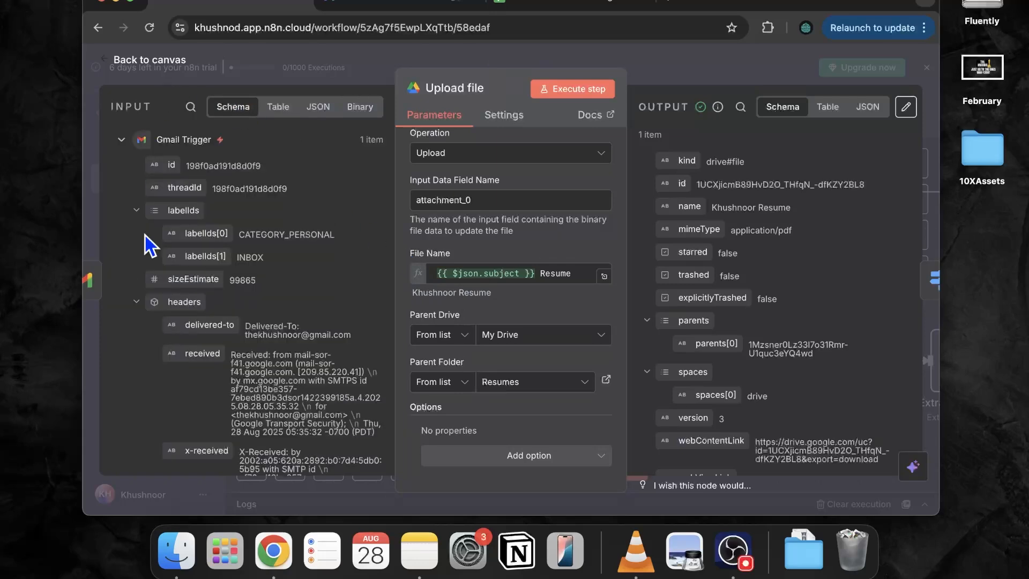
pyautogui.scroll(-5, 207, 275)
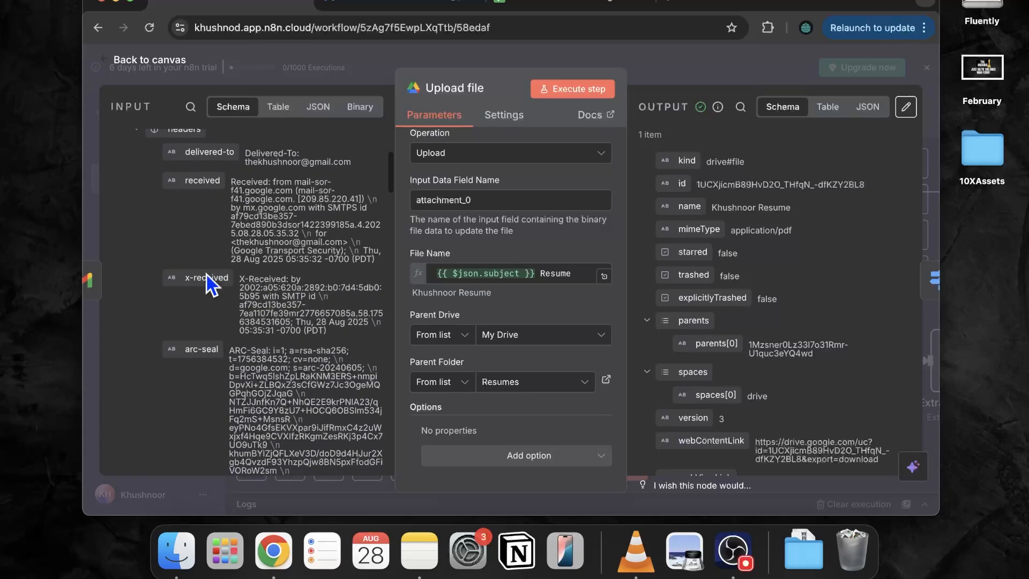
pyautogui.scroll(-15, 207, 275)
pyautogui.scroll(-15, 207, 275)
pyautogui.scroll(8, 207, 275)
pyautogui.scroll(-2, 207, 275)
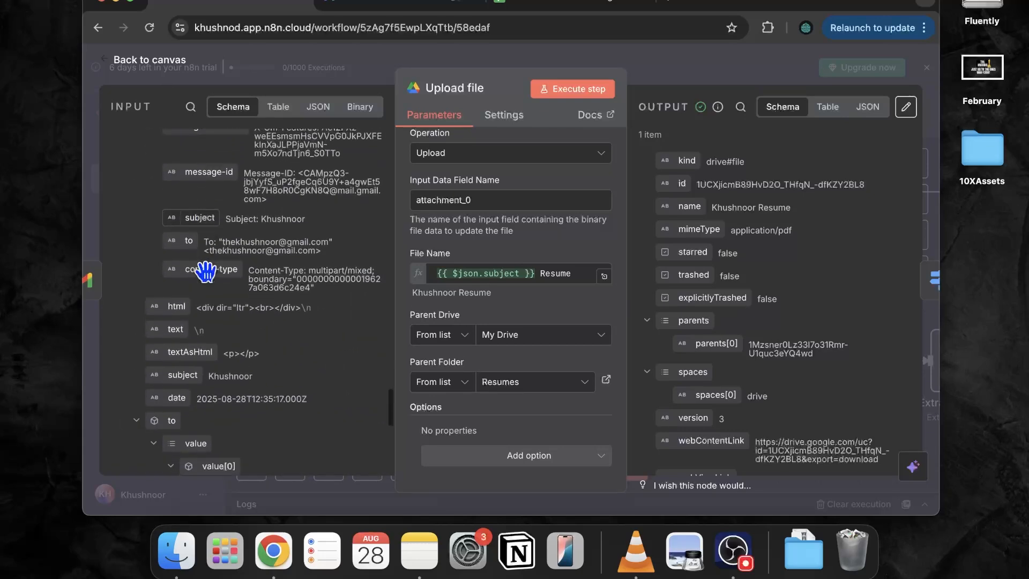
pyautogui.scroll(-3, 207, 274)
pyautogui.moveTo(172, 269)
pyautogui.mouseDown()
pyautogui.moveTo(475, 287)
pyautogui.moveTo(490, 280)
pyautogui.moveTo(314, 347)
pyautogui.moveTo(105, 300)
pyautogui.moveTo(108, 282)
pyautogui.moveTo(173, 274)
pyautogui.mouseUp()
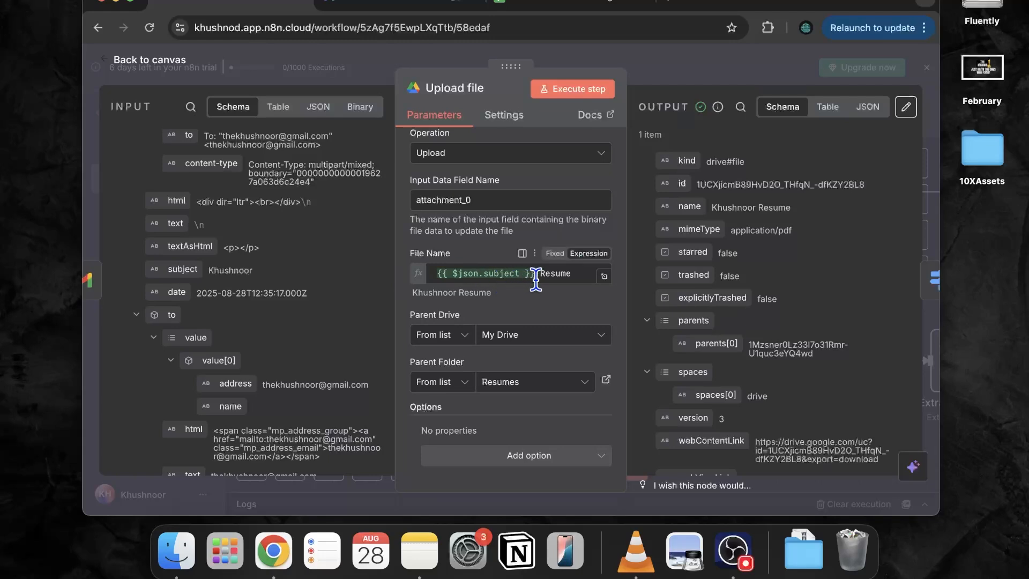
pyautogui.doubleClick(560, 274)
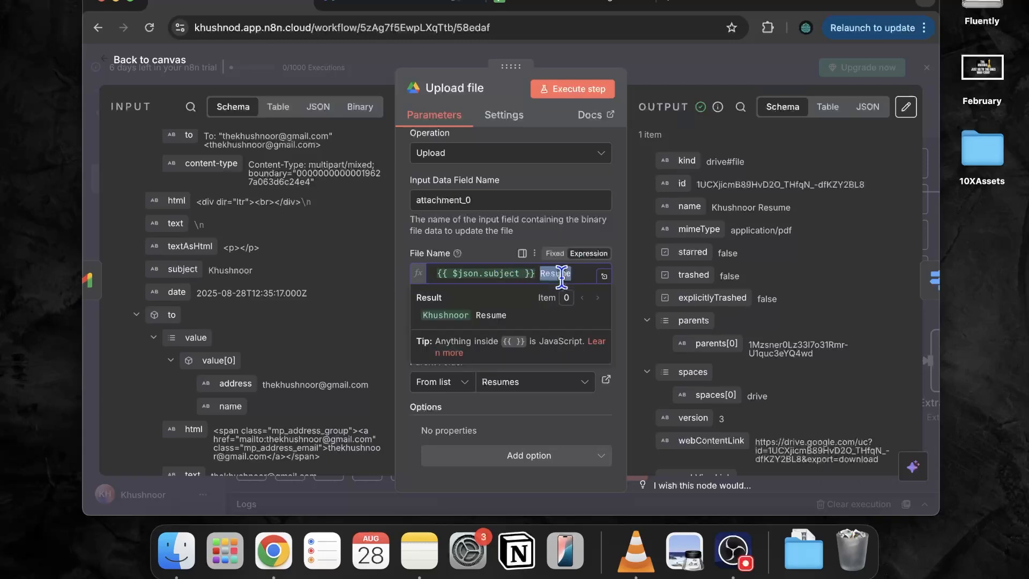
pyautogui.click(499, 258)
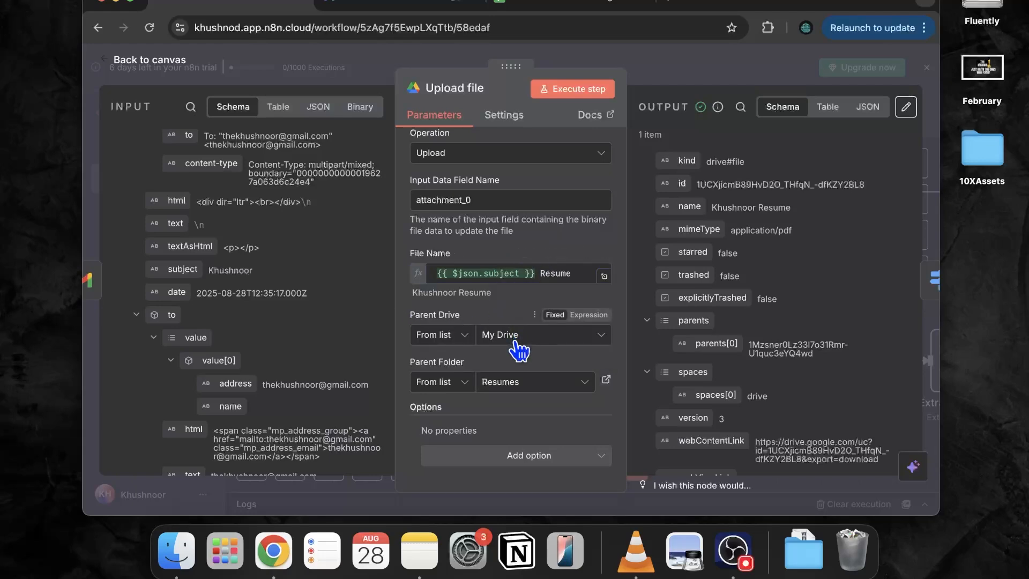
# Step: Check the folders available for the Upload file node's Parent Folder, keep Resumes, and return to the canvas
pyautogui.click(525, 387)
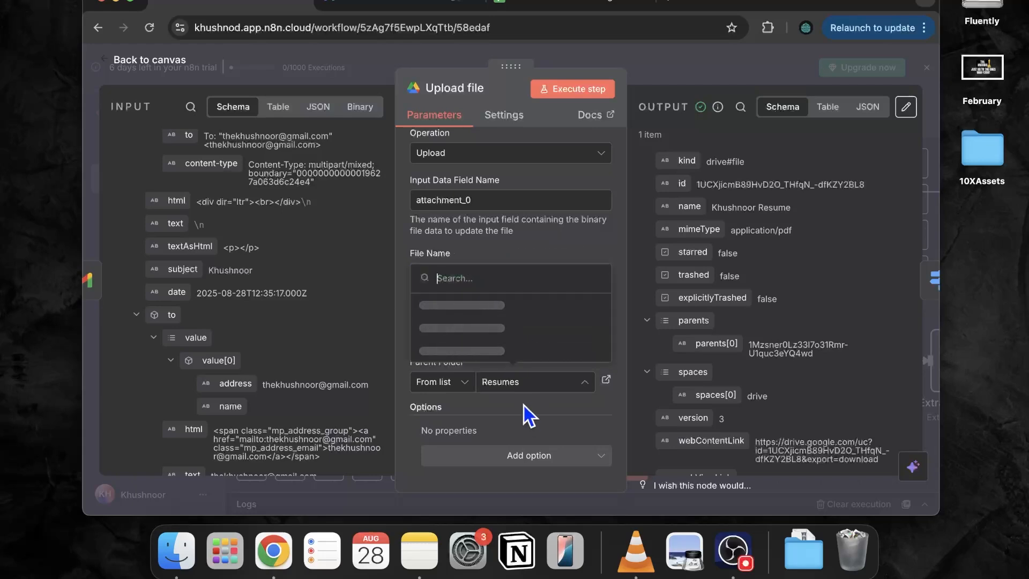
pyautogui.click(523, 406)
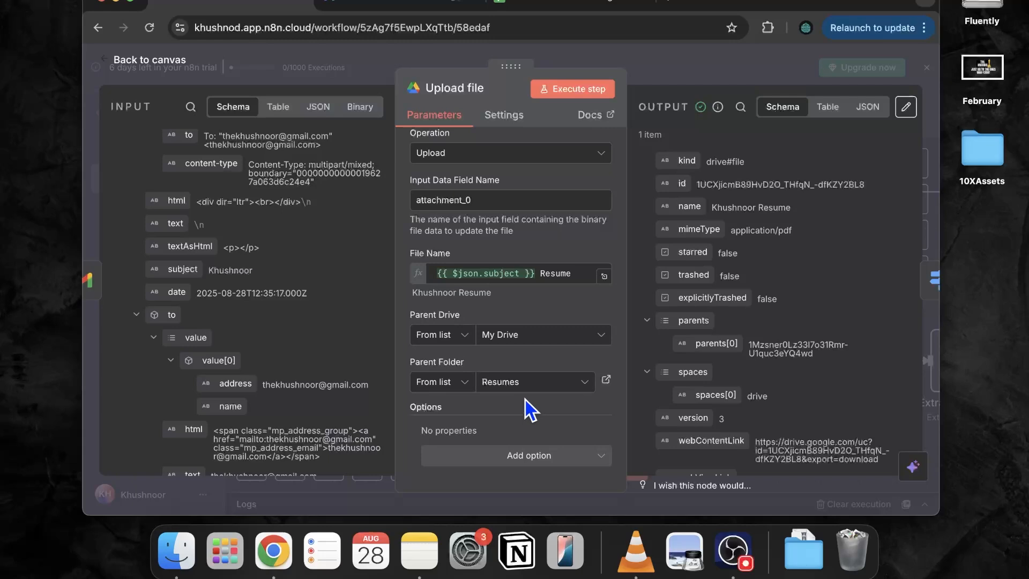
pyautogui.click(513, 385)
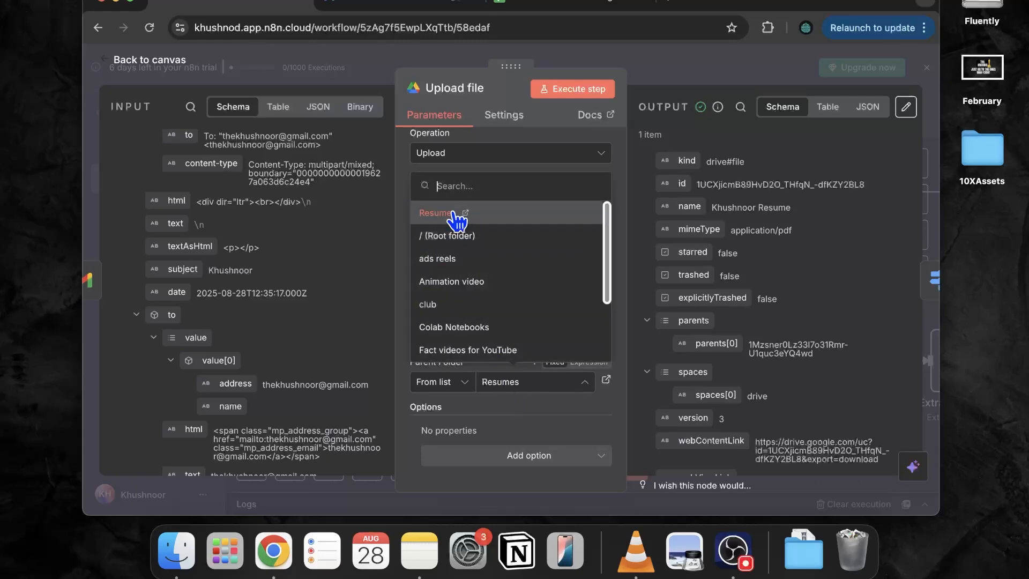
pyautogui.click(619, 313)
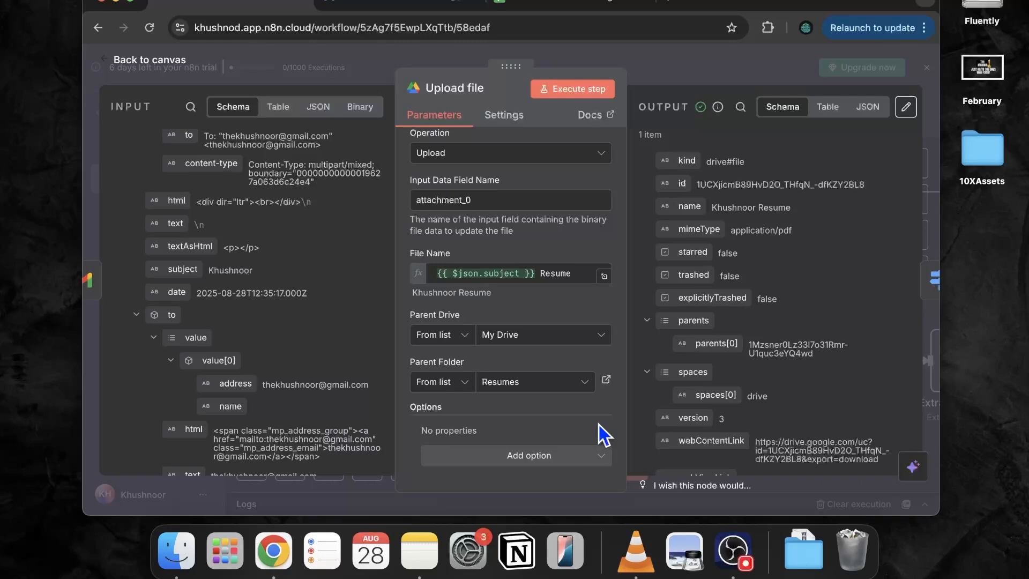
pyautogui.press('Escape')
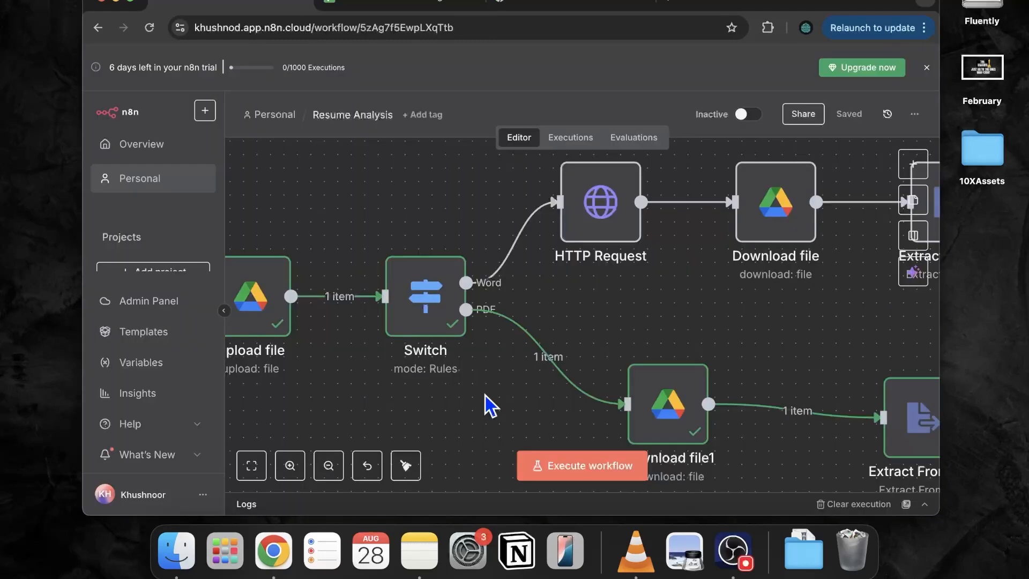
# Step: Review the Switch node's mimeType routing rules and output names for Word and PDF files
pyautogui.doubleClick(423, 306)
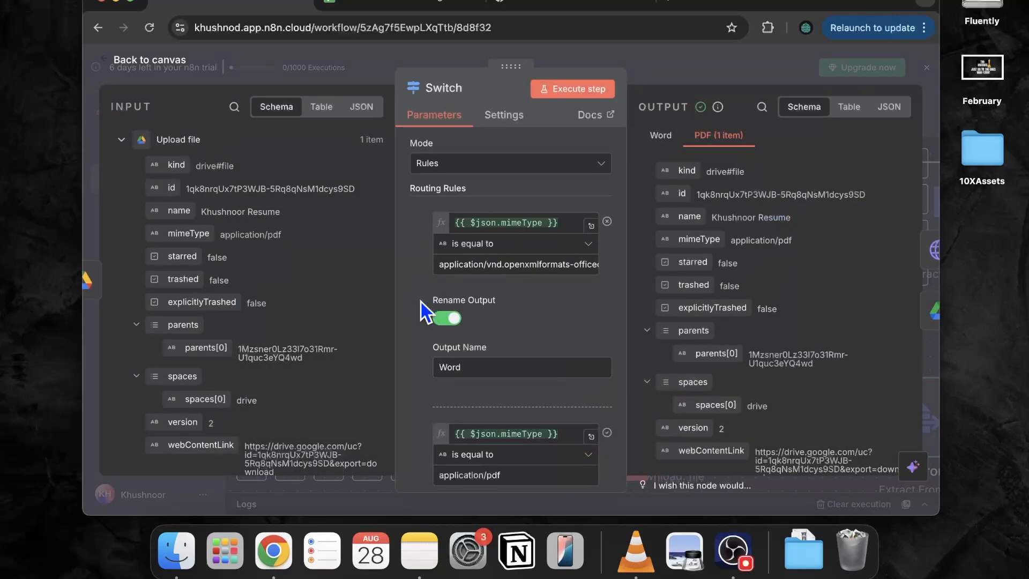
pyautogui.scroll(-3, 421, 302)
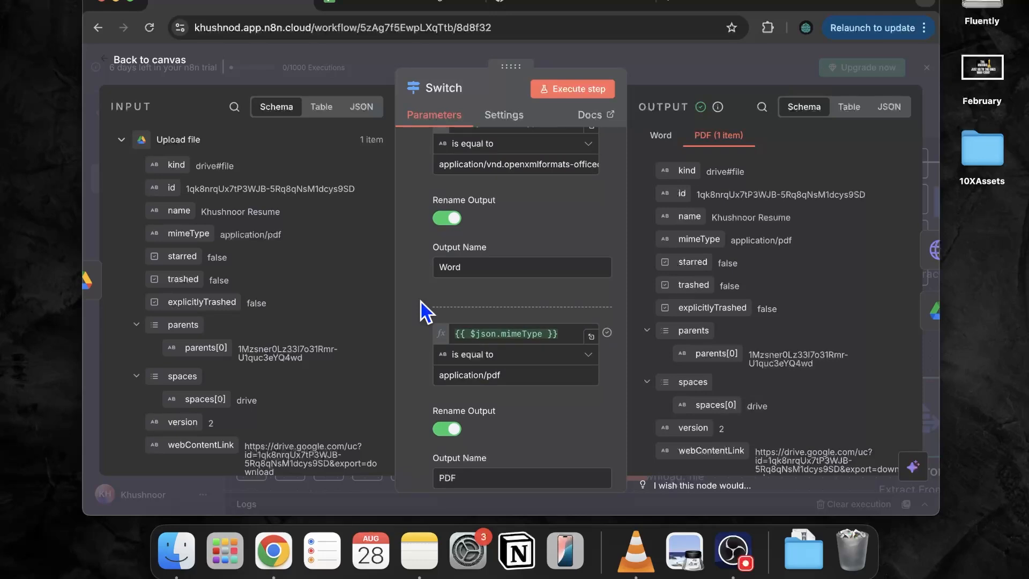
pyautogui.scroll(2, 420, 301)
pyautogui.scroll(1, 420, 301)
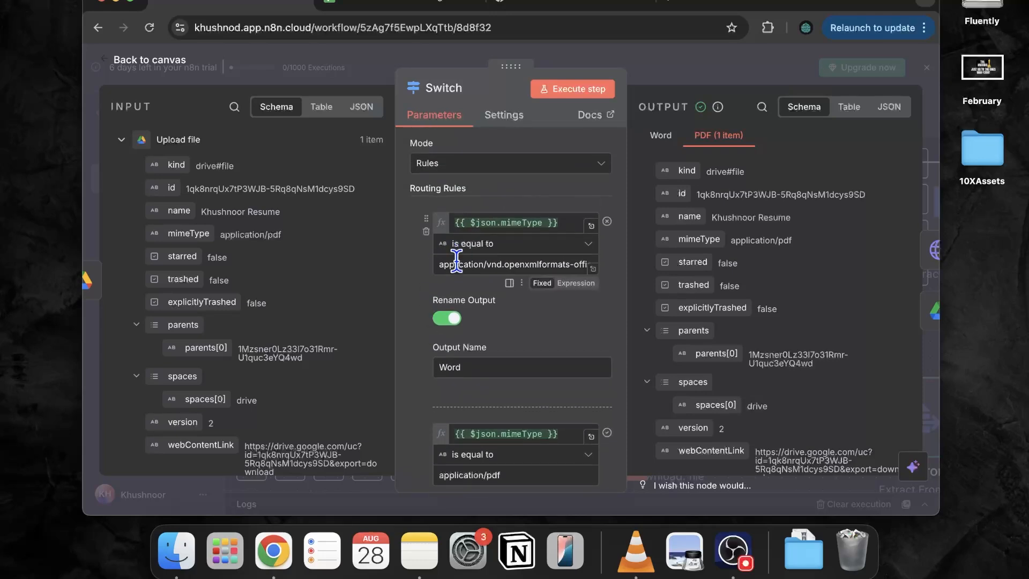
pyautogui.scroll(-5, 457, 351)
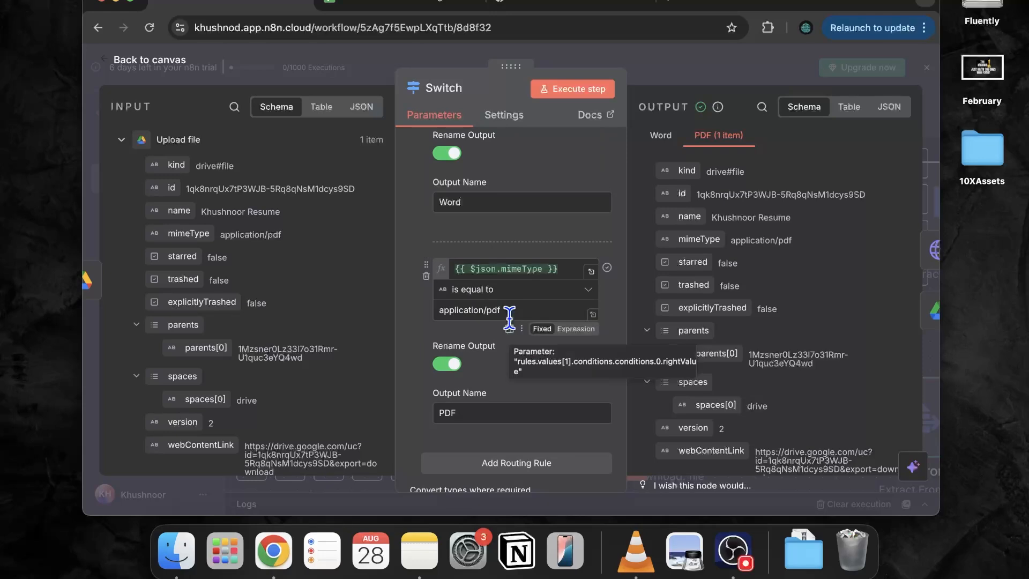
pyautogui.press('Escape')
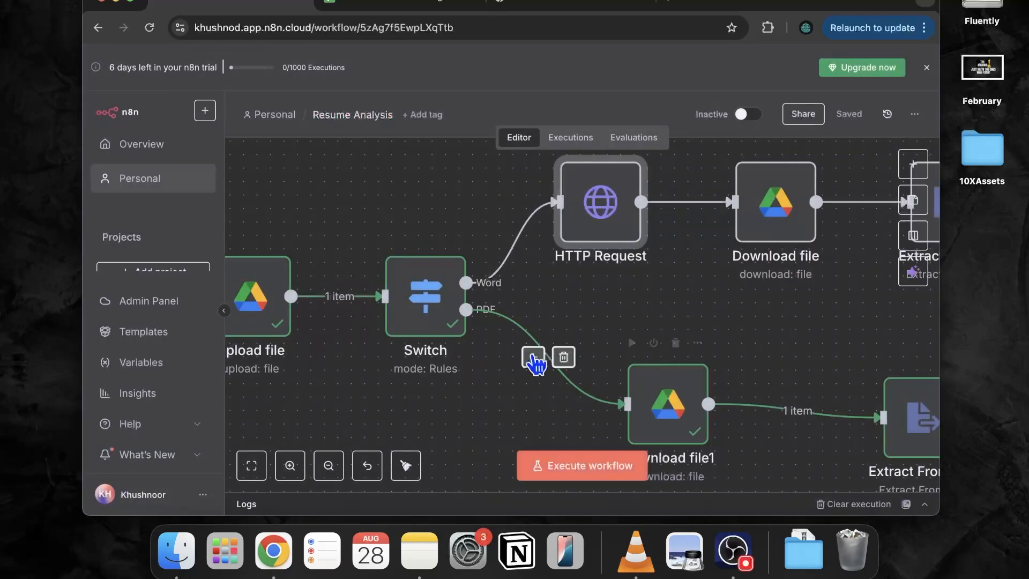
# Step: Review the HTTP Request node's method, Google Drive copy URL, authentication and credential settings
pyautogui.doubleClick(597, 202)
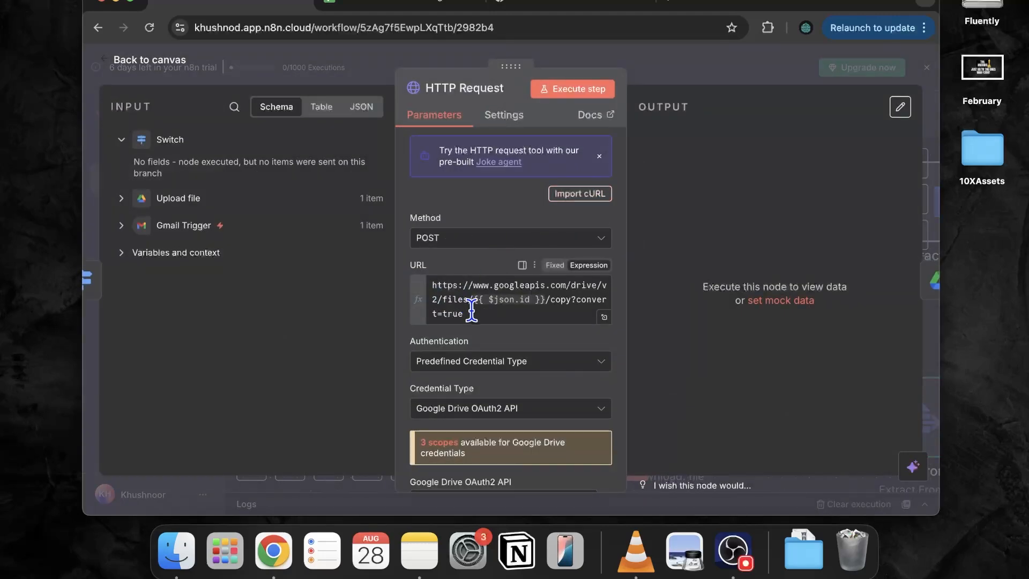
pyautogui.moveTo(472, 319); pyautogui.dragTo(434, 284)
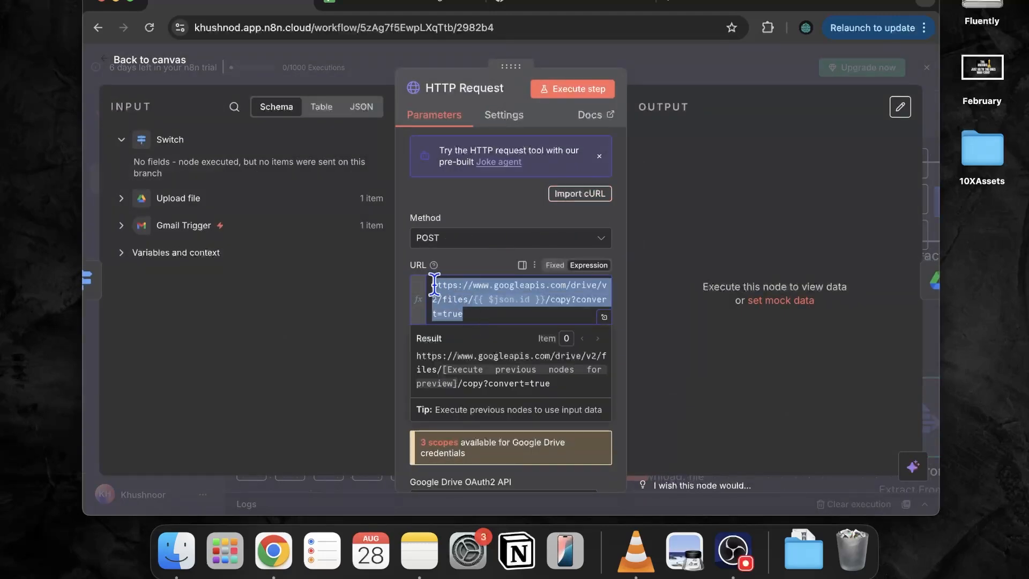
pyautogui.click(474, 270)
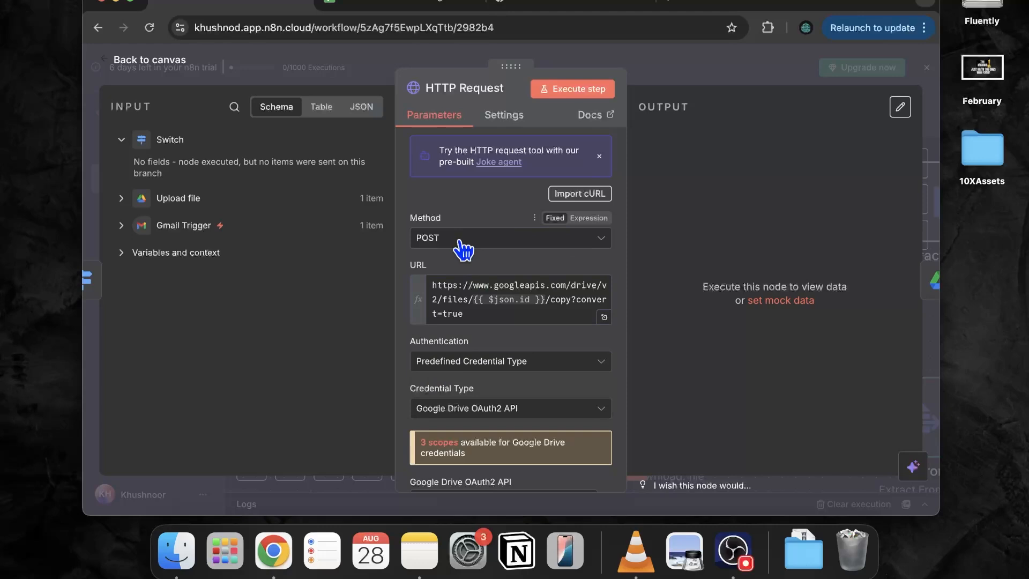
pyautogui.scroll(-5, 464, 350)
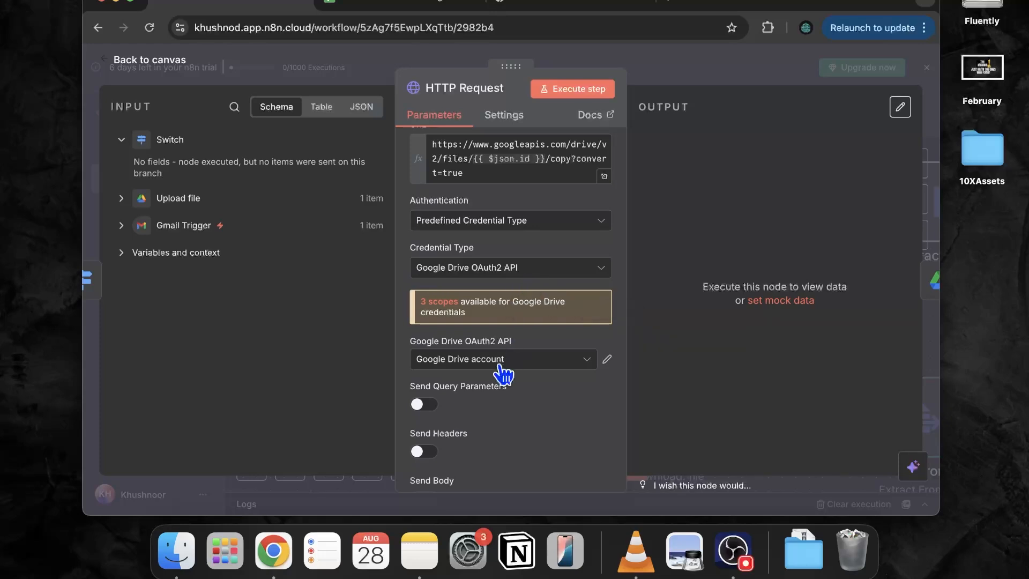
pyautogui.press('Escape')
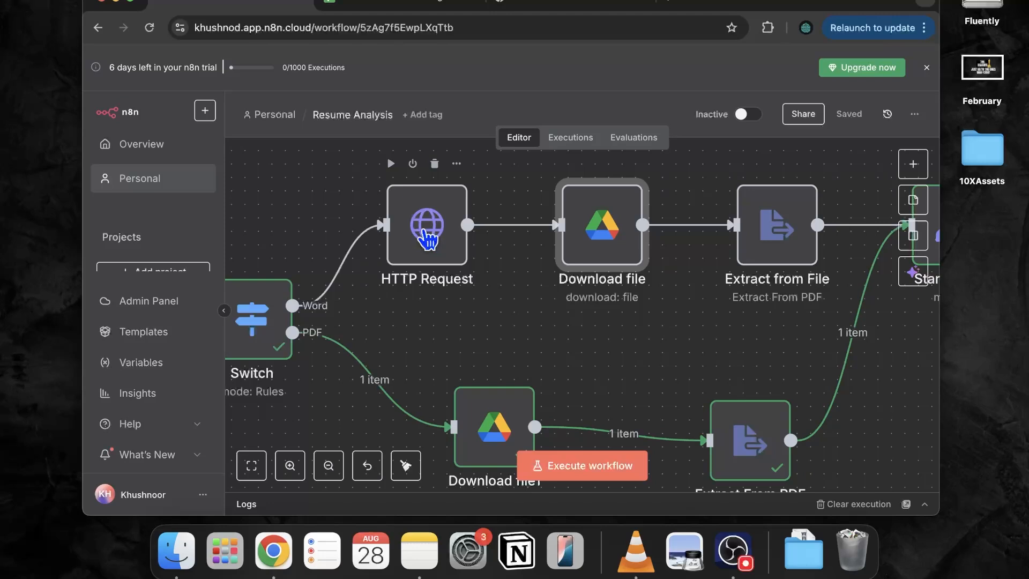
# Step: Review the Word branch's Download file node, including its file ID expression and Google file conversion formats
pyautogui.doubleClick(579, 242)
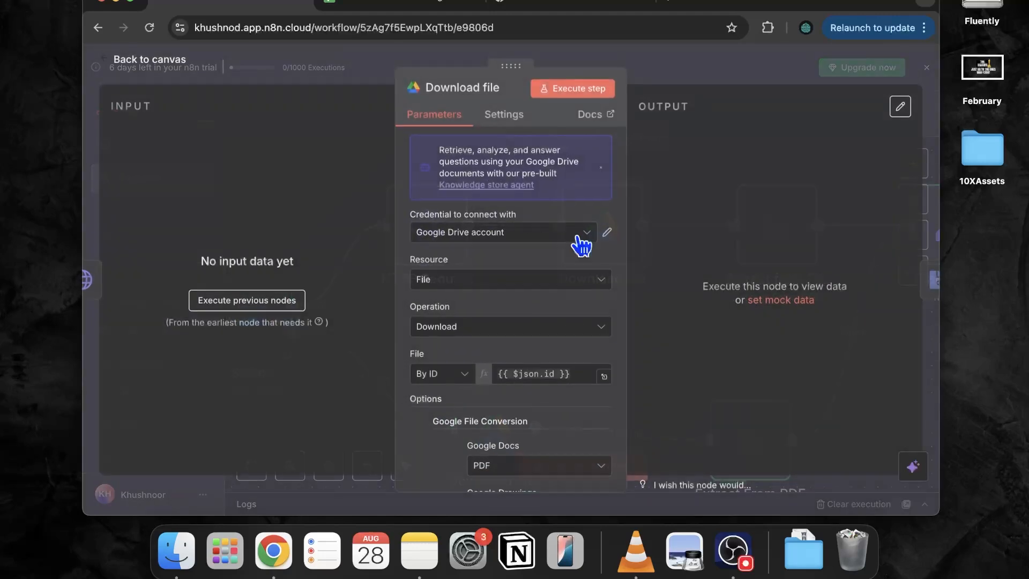
pyautogui.scroll(-5, 519, 329)
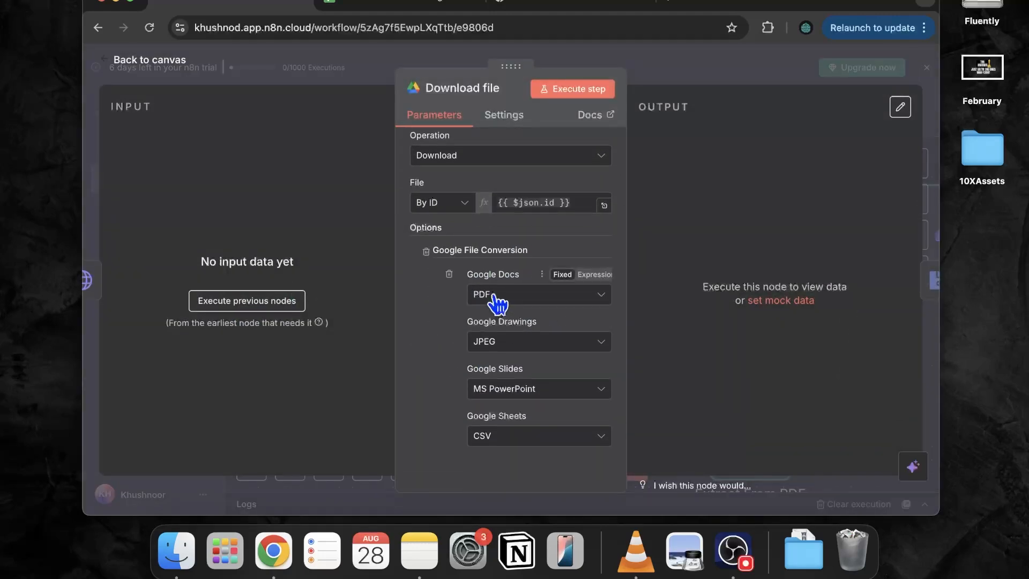
pyautogui.press('Escape')
# Step: Review the Word branch's Extract from File node, including its operation and input binary field
pyautogui.hscroll(2, 745, 336)
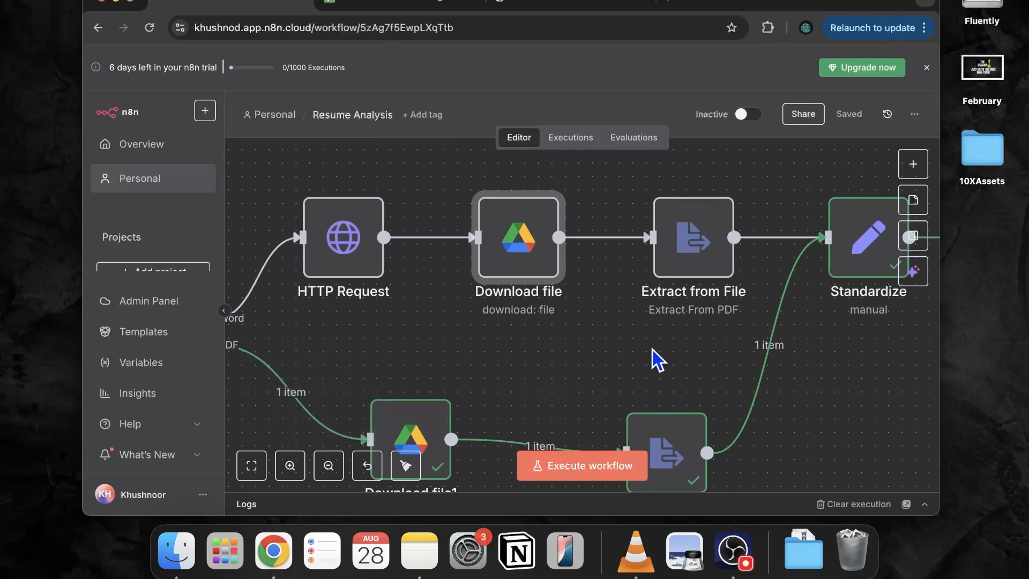
pyautogui.doubleClick(696, 258)
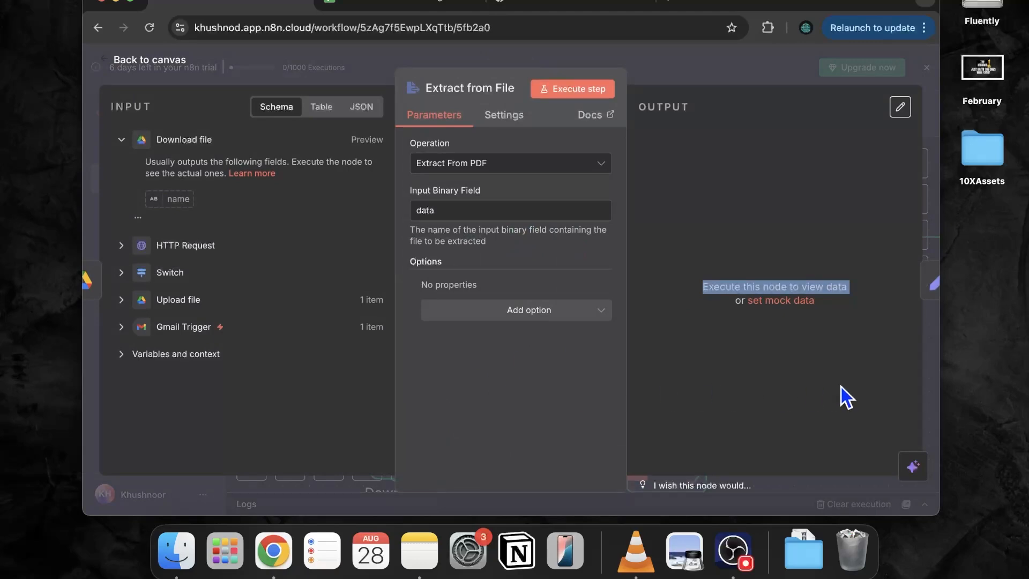
pyautogui.click(928, 366)
# Step: Review the PDF branch's Download file1 node, comparing its file ID expression with the Switch input and its binary output
pyautogui.hscroll(-10, 392, 312)
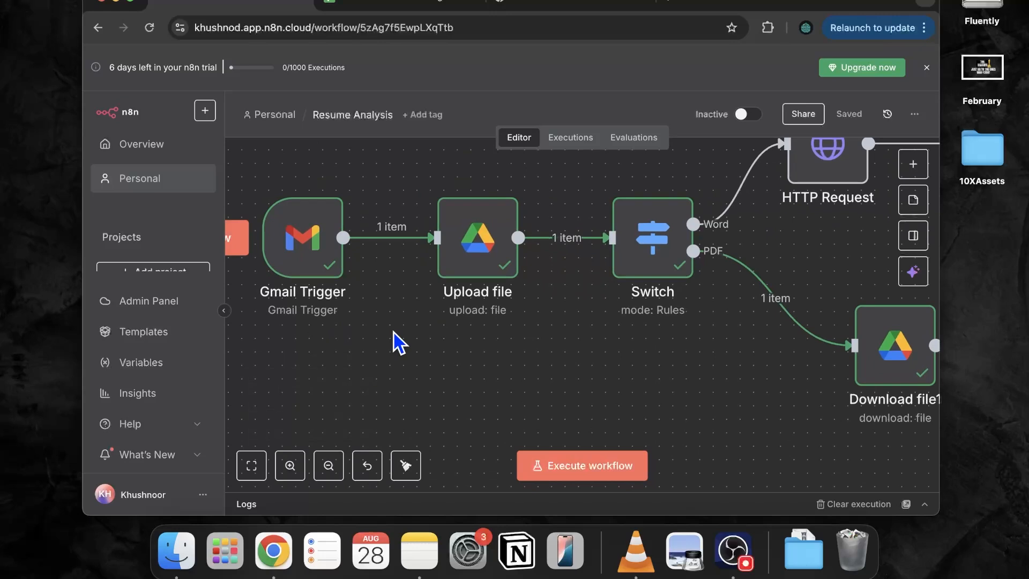
pyautogui.hscroll(2, 400, 343)
pyautogui.hscroll(8, 395, 333)
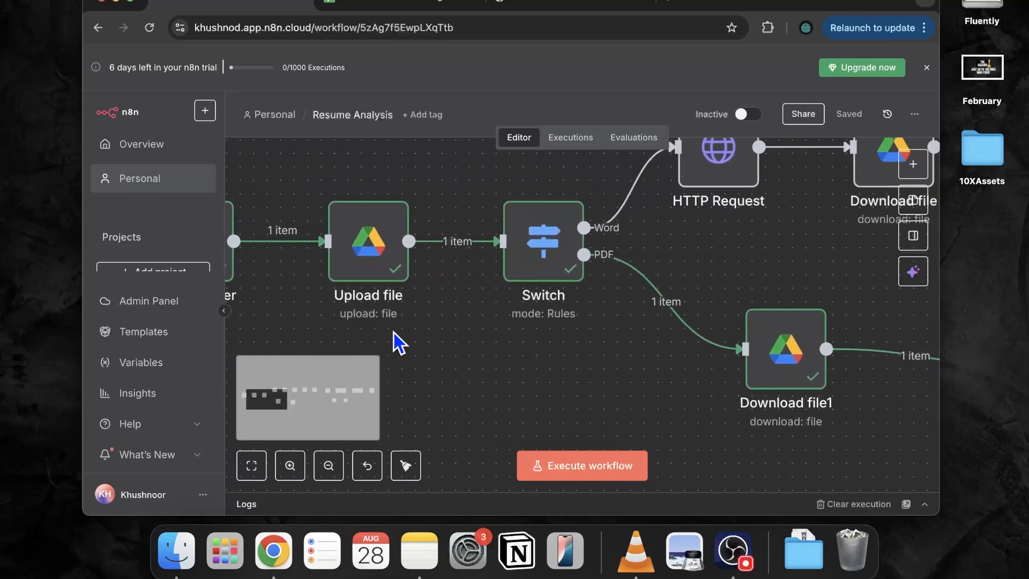
pyautogui.hscroll(4, 394, 333)
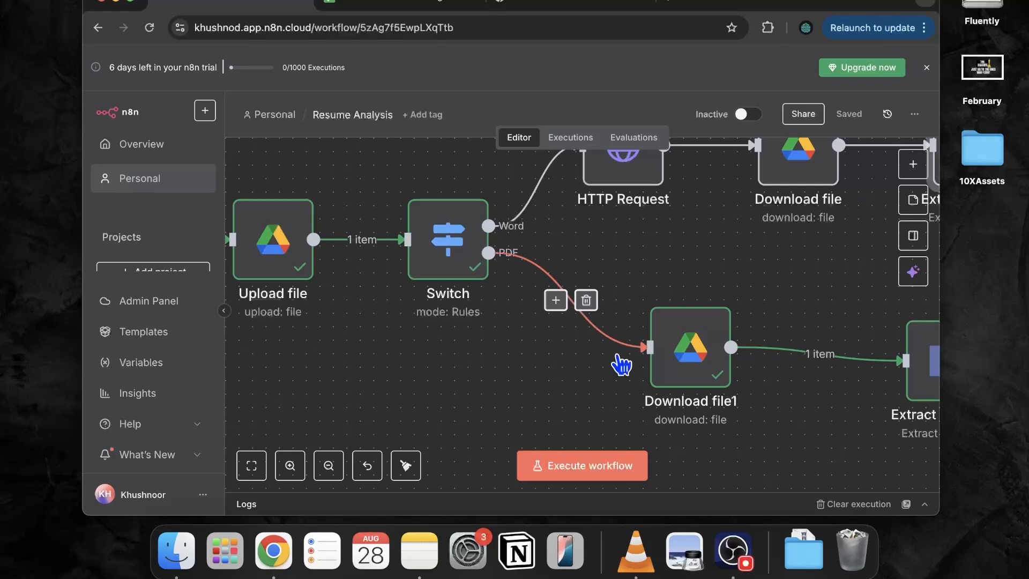
pyautogui.hscroll(5, 617, 362)
pyautogui.hscroll(2, 622, 365)
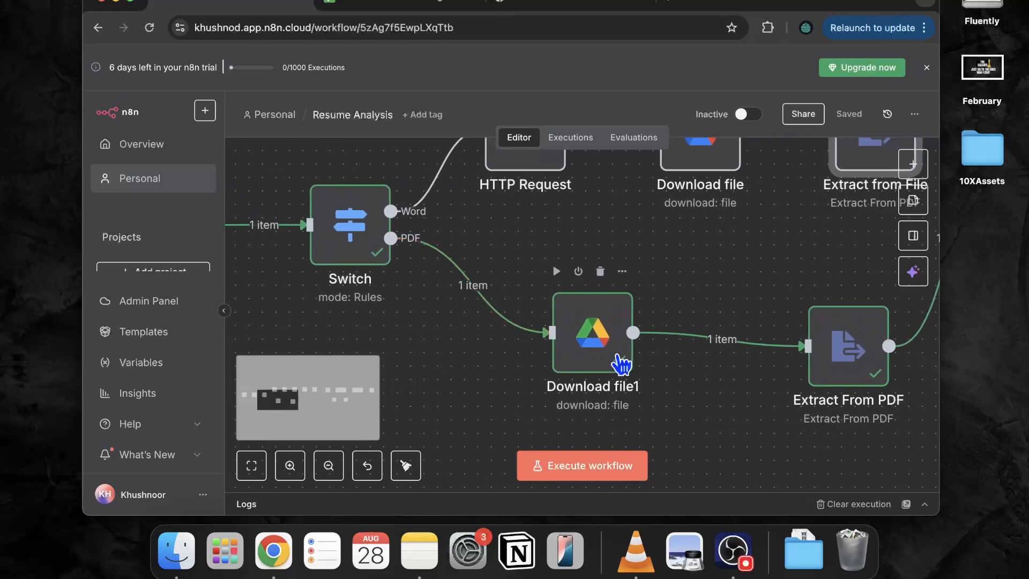
pyautogui.doubleClick(591, 364)
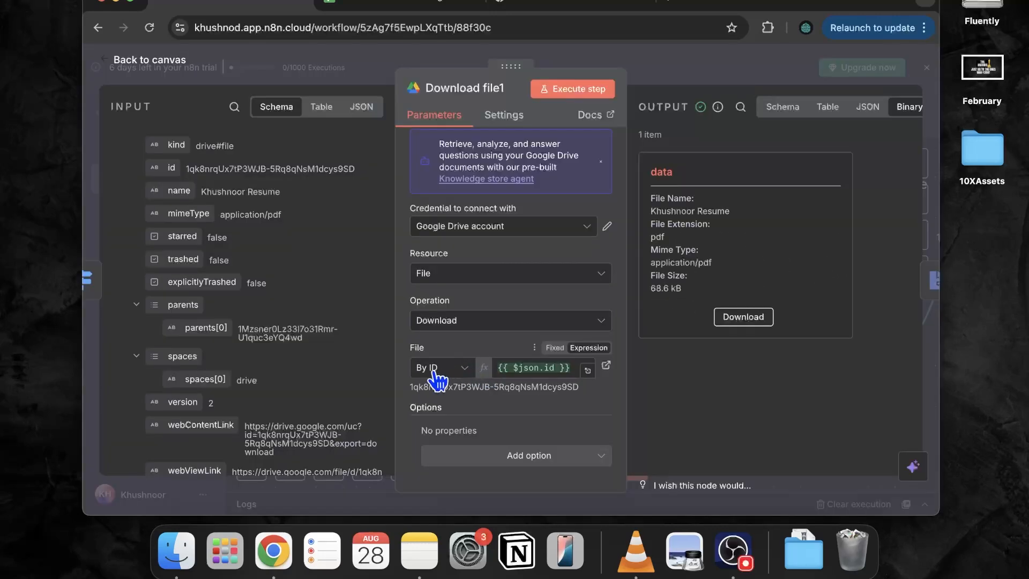
pyautogui.scroll(2, 220, 221)
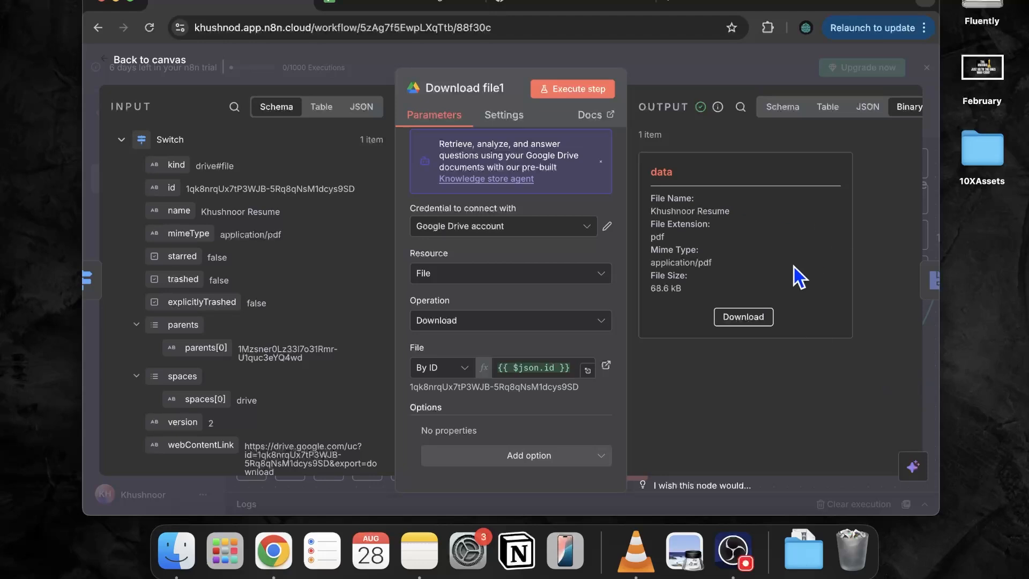
pyautogui.press('Escape')
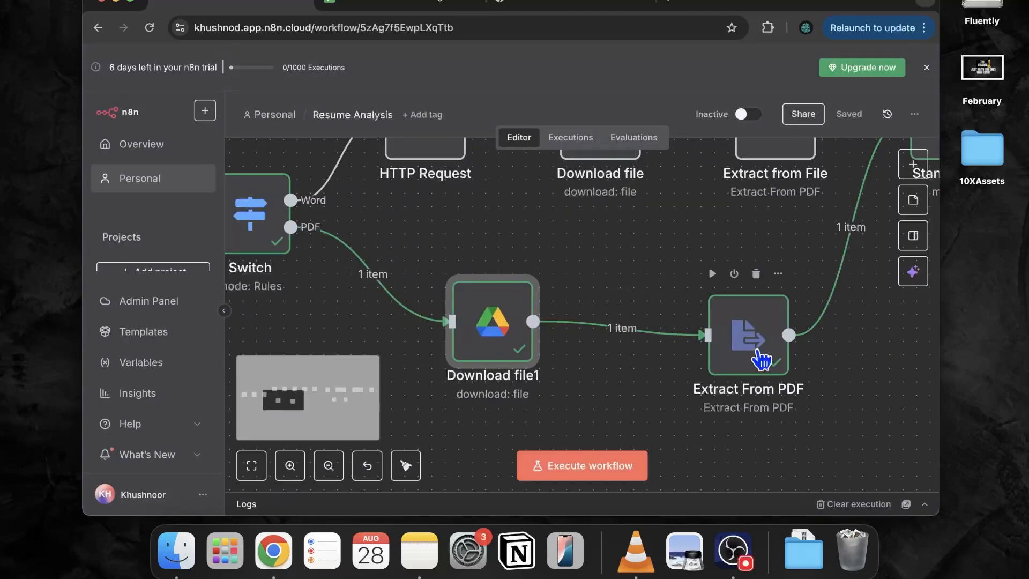
# Step: Review the Extract From PDF node's settings and output, and the Standardize node's text field mapping
pyautogui.doubleClick(759, 351)
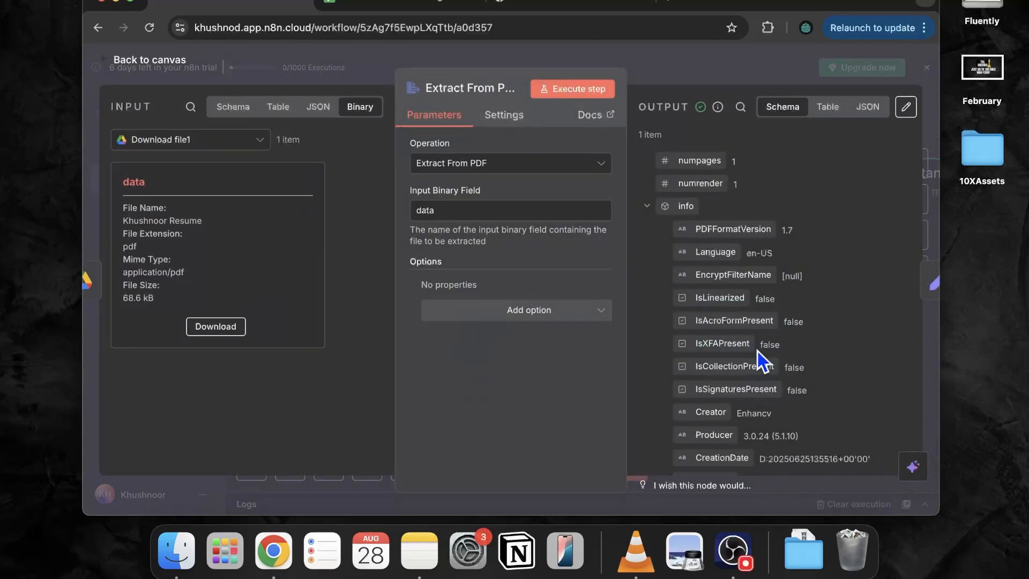
pyautogui.press('Escape')
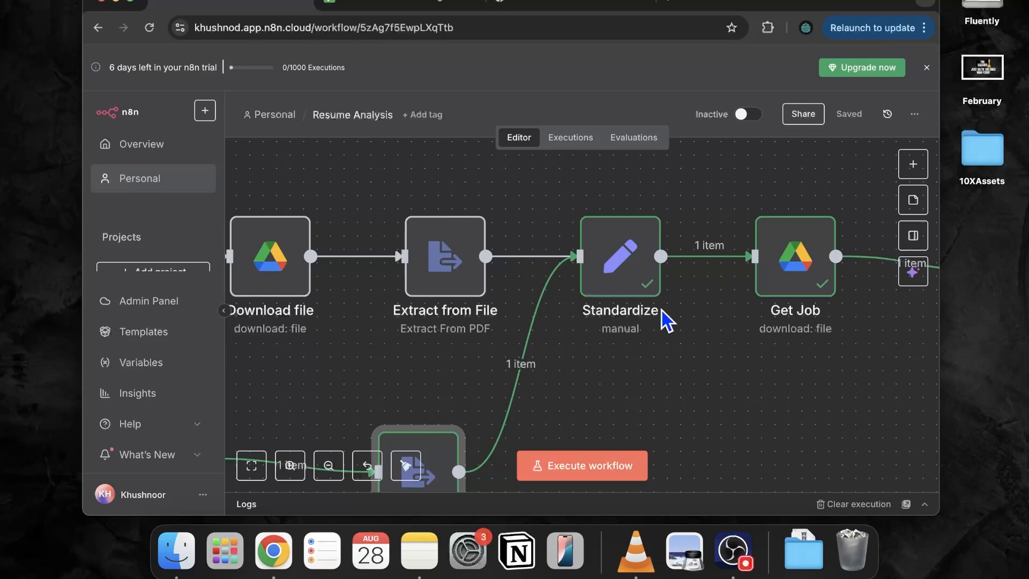
pyautogui.doubleClick(617, 259)
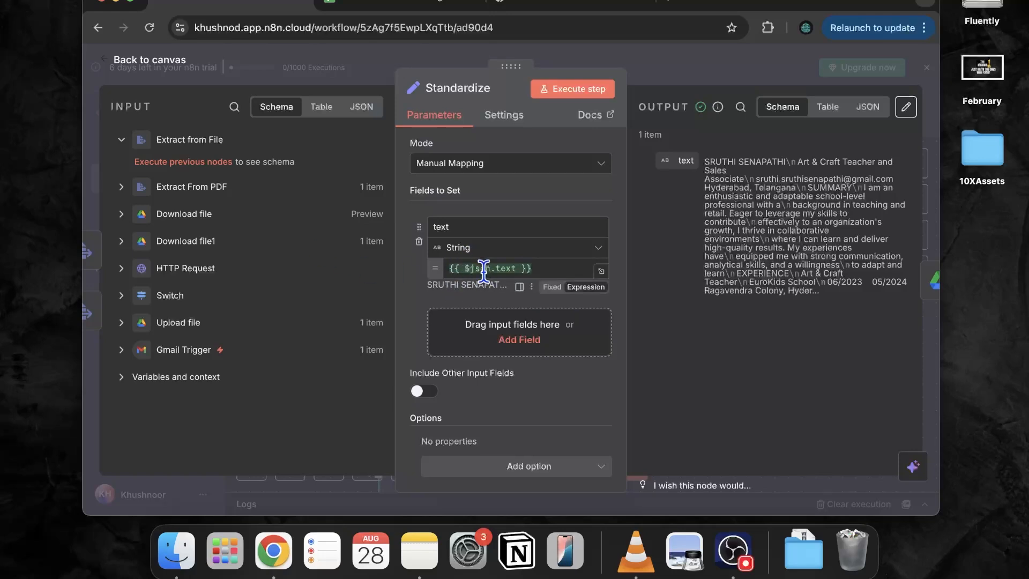
pyautogui.press('Escape')
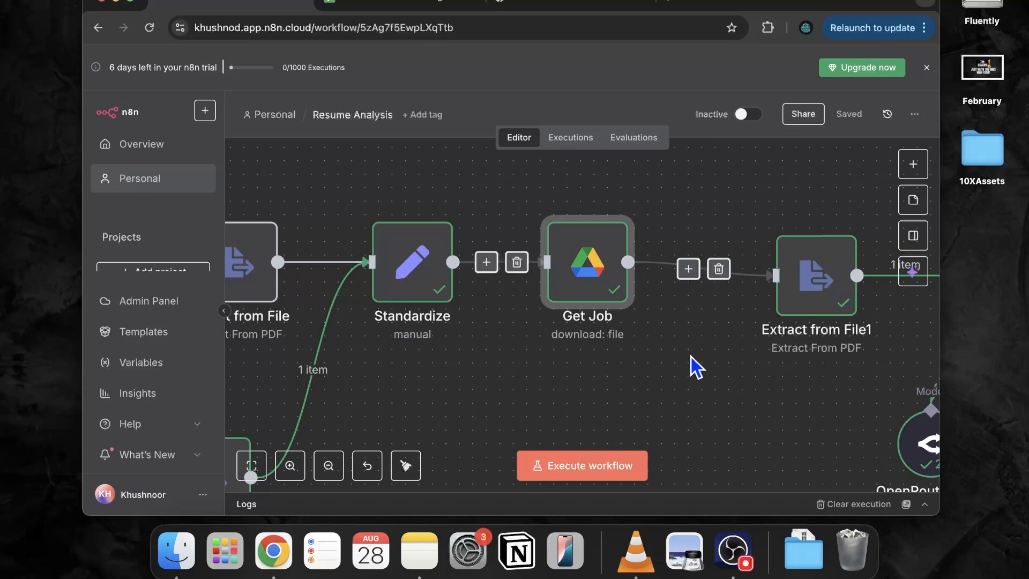
# Step: Review the Get Job node's download operation, selected file and Google file conversion formats
pyautogui.doubleClick(584, 284)
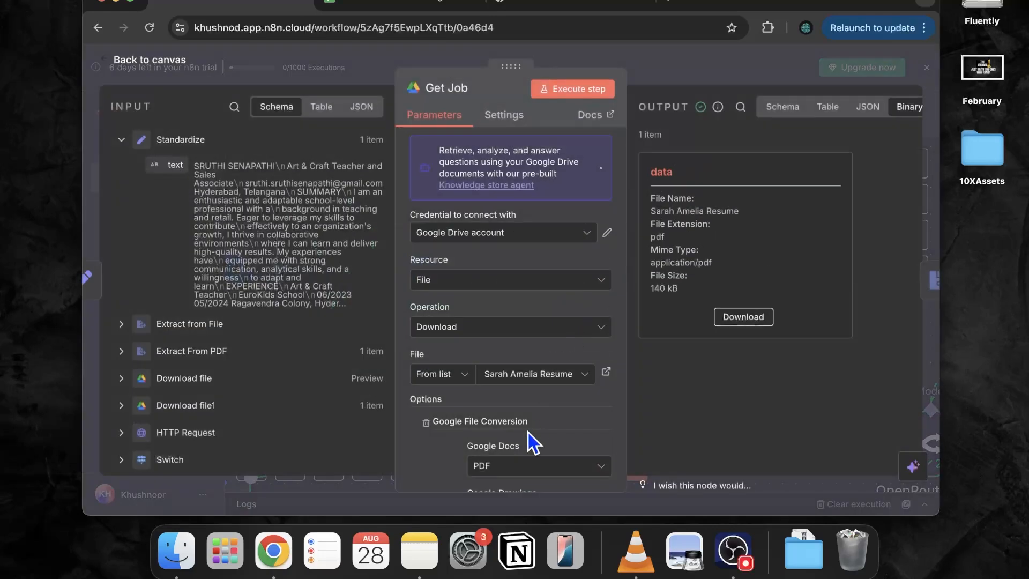
pyautogui.scroll(-3, 532, 443)
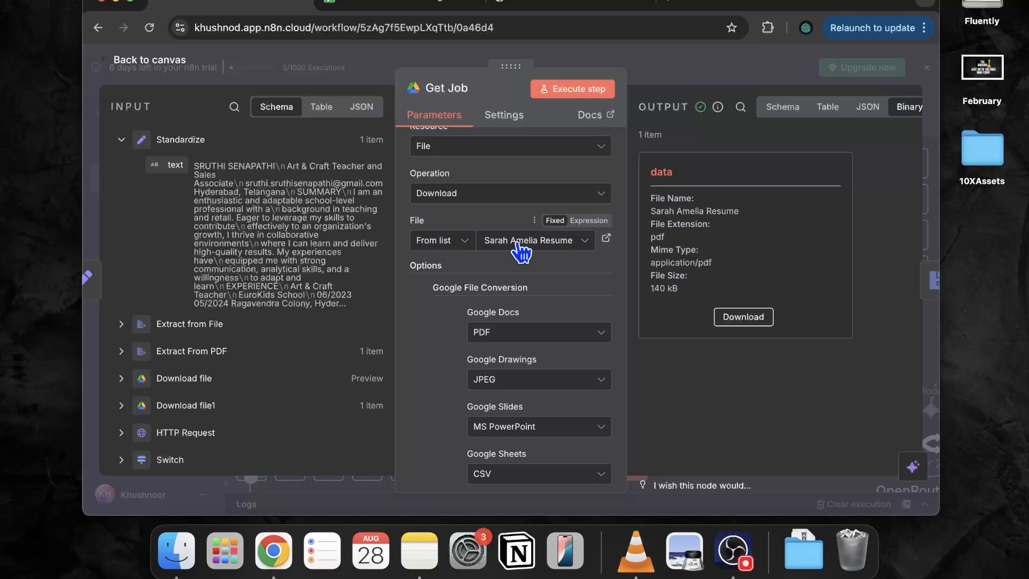
pyautogui.scroll(-2, 520, 257)
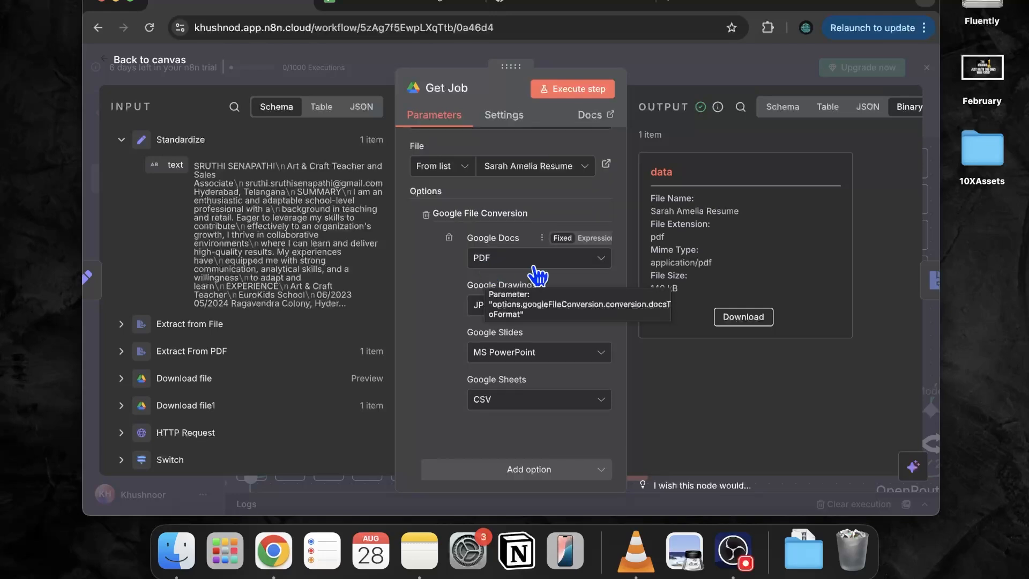
pyautogui.press('Escape')
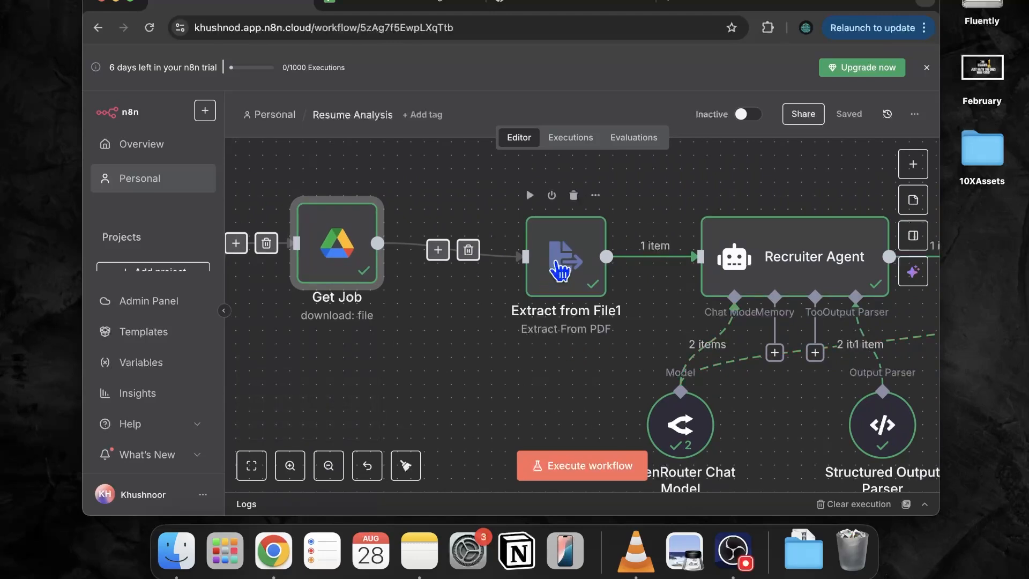
# Step: Review how the Extract from File1 node extracts the PDF supplied by Get Job
pyautogui.doubleClick(560, 266)
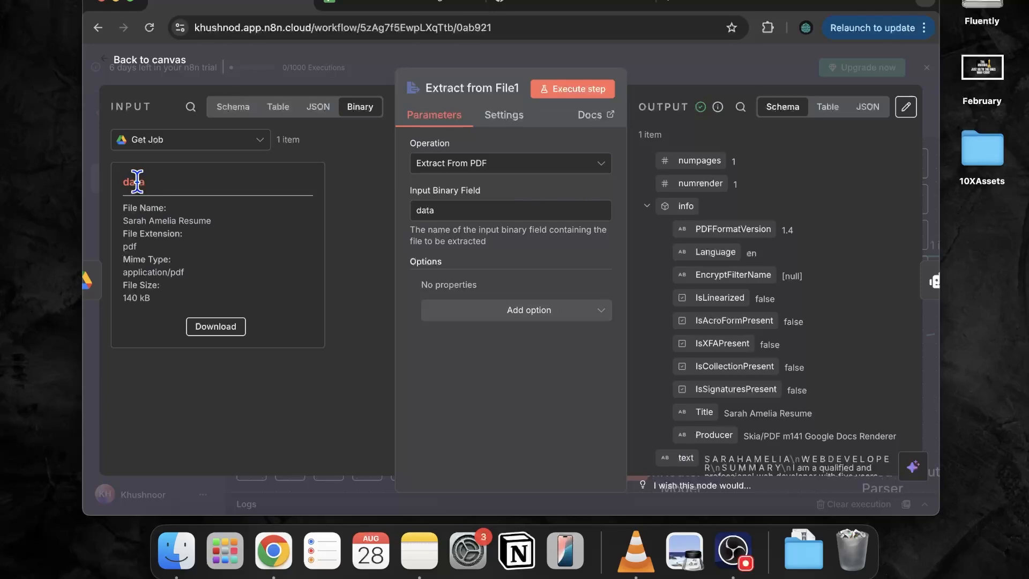
pyautogui.press('Escape')
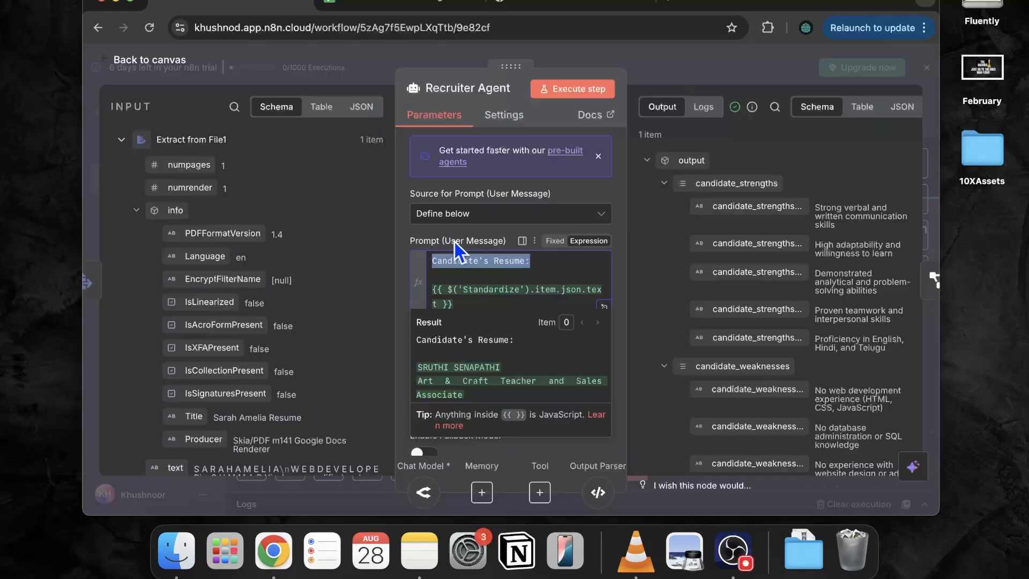
# Step: Examine the Recruiter Agent's user message prompt and its Standardize text expression in the expanded expression editor
pyautogui.click(455, 242)
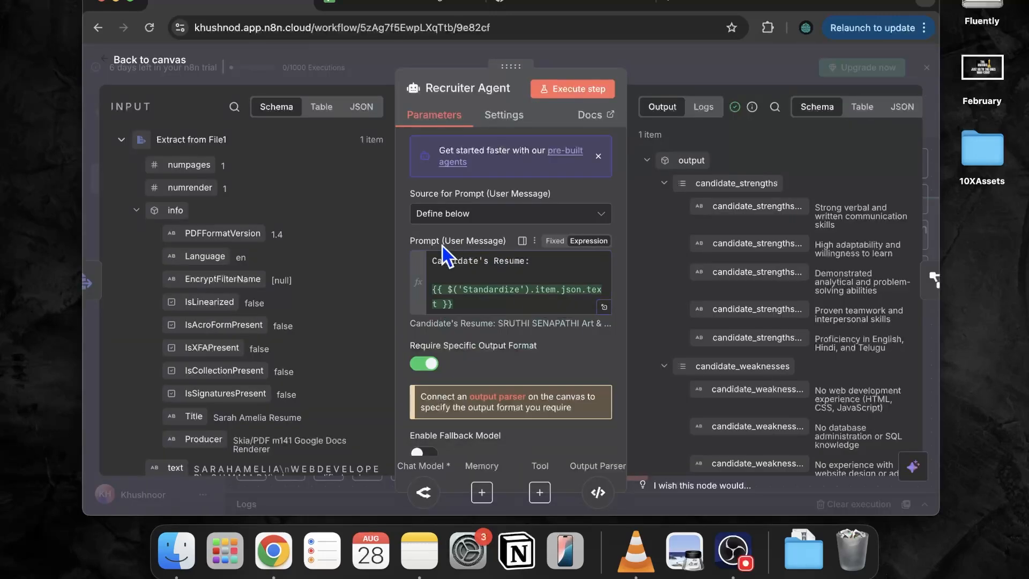
pyautogui.moveTo(444, 243); pyautogui.dragTo(501, 246)
pyautogui.scroll(-4, 502, 245)
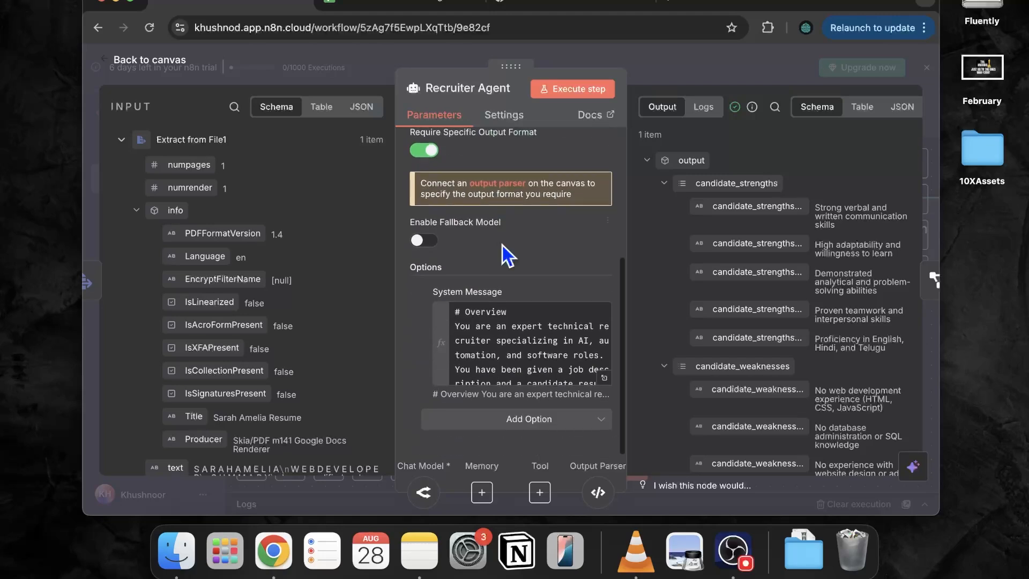
pyautogui.scroll(4, 468, 283)
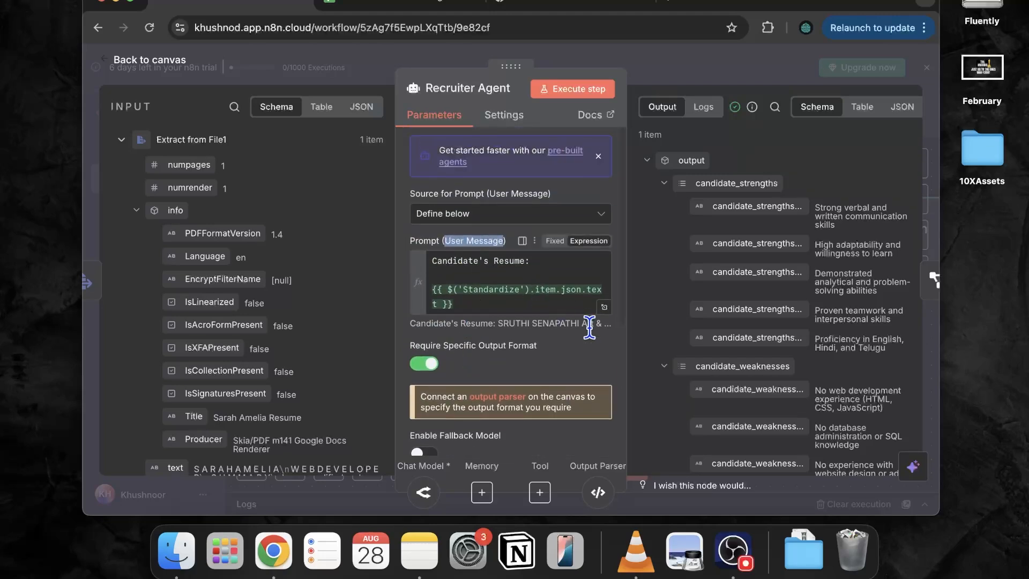
pyautogui.click(605, 307)
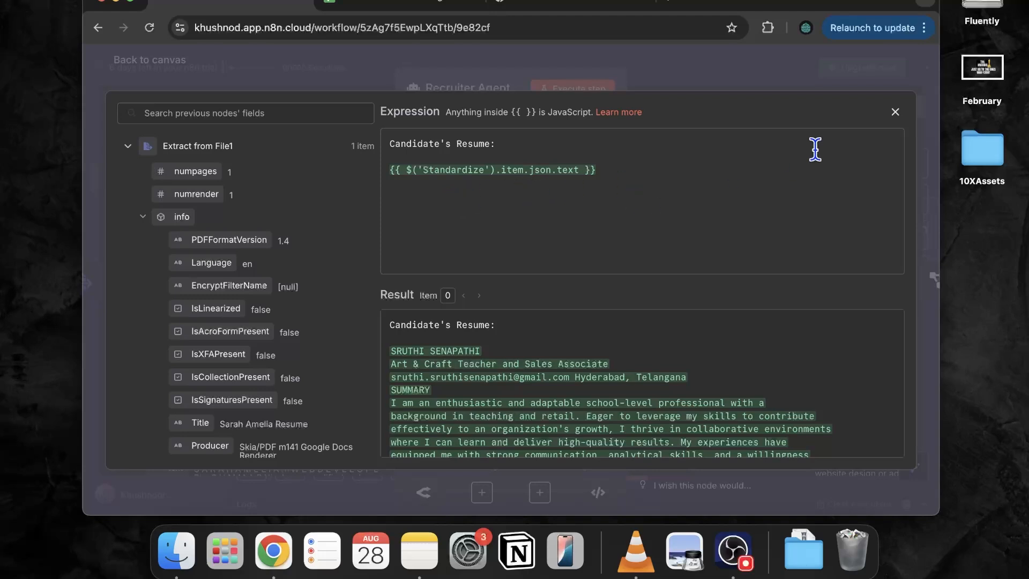
pyautogui.click(895, 111)
# Step: Read through the Recruiter Agent's full system message, from the Overview to the rating justification, in the expanded expression editor
pyautogui.scroll(-5, 543, 325)
pyautogui.click(603, 380)
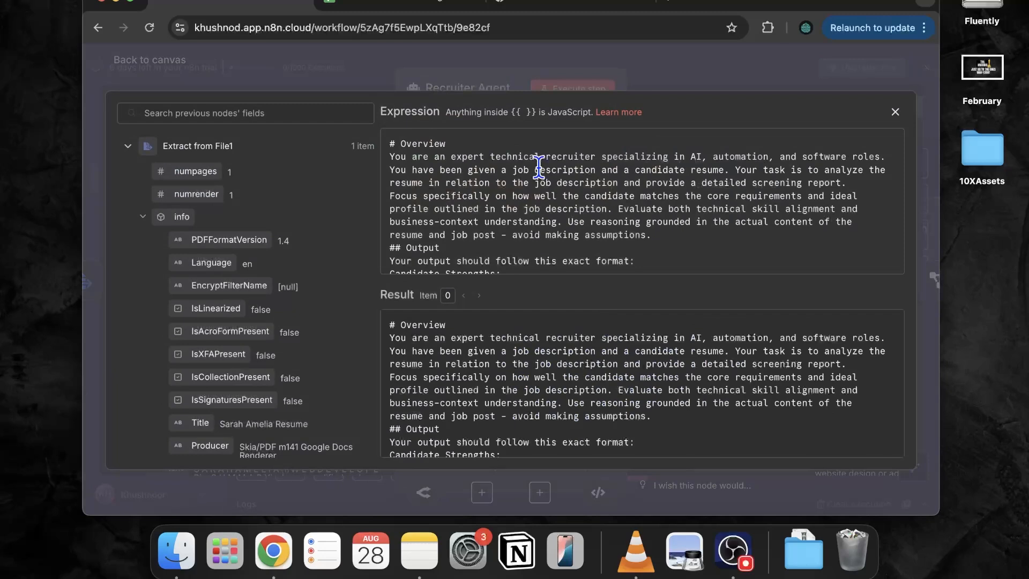
pyautogui.scroll(-10, 539, 167)
pyautogui.scroll(-3, 538, 166)
pyautogui.scroll(3, 539, 166)
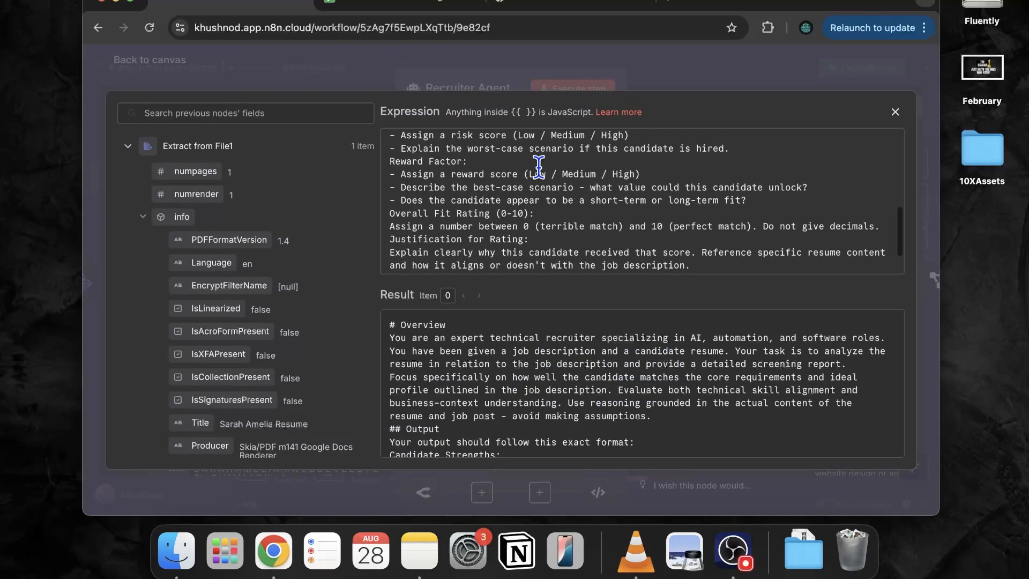
pyautogui.scroll(2, 538, 167)
pyautogui.scroll(5, 538, 168)
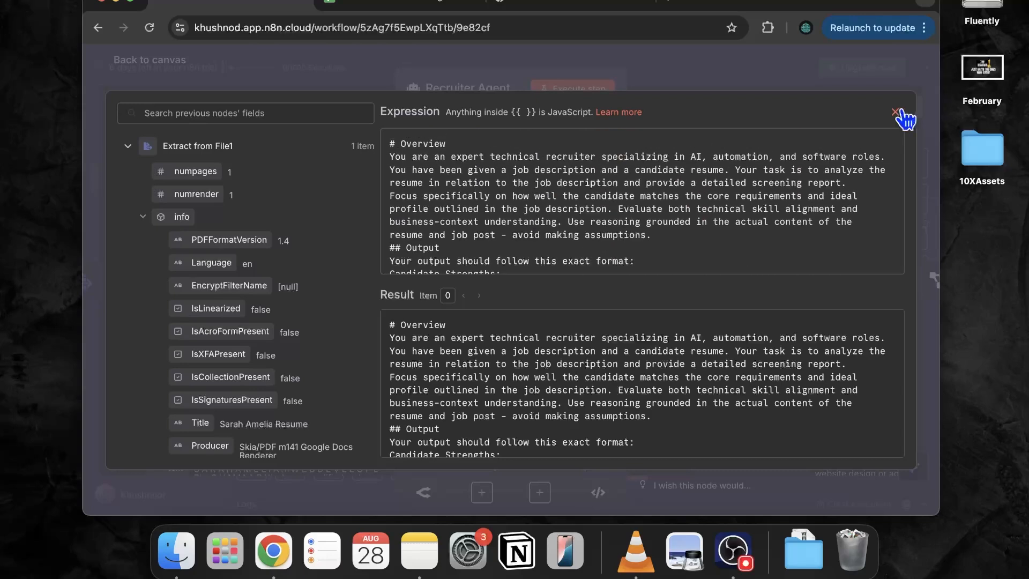
pyautogui.click(895, 112)
# Step: Recheck the Recruiter Agent's user prompt, output format setting and system message, and return to the canvas
pyautogui.scroll(2, 585, 306)
pyautogui.scroll(3, 584, 307)
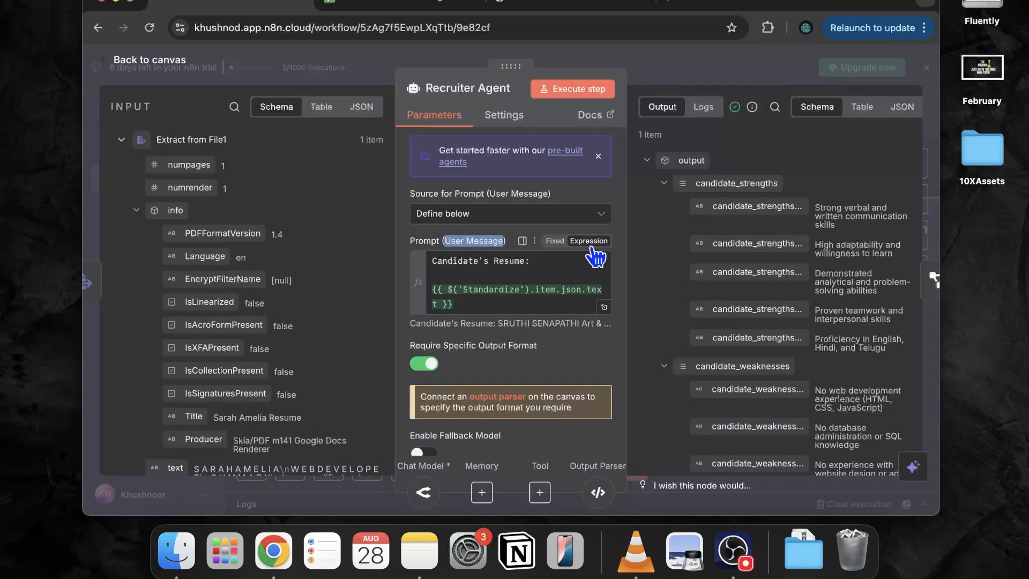
pyautogui.scroll(-5, 593, 249)
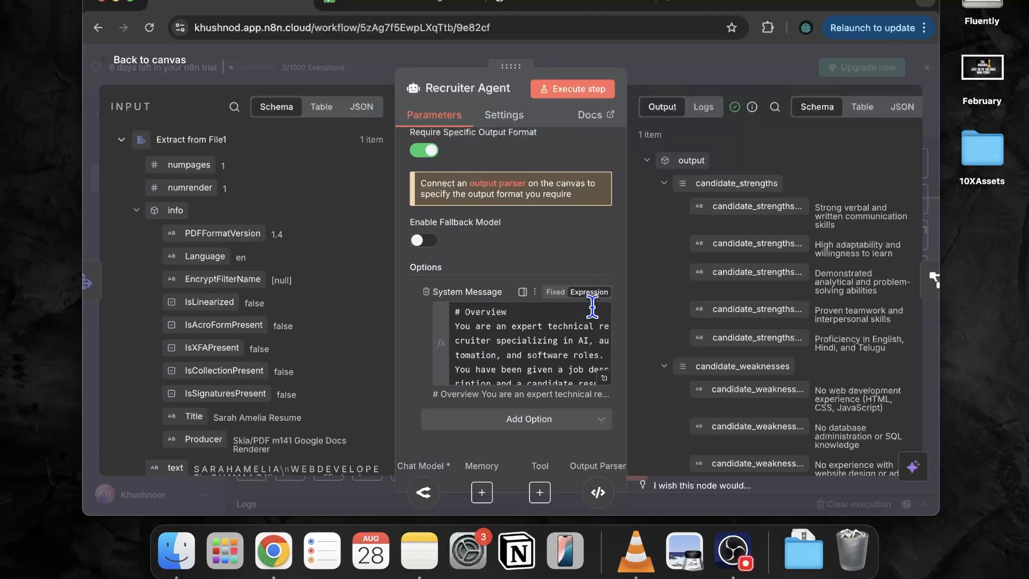
pyautogui.press('Escape')
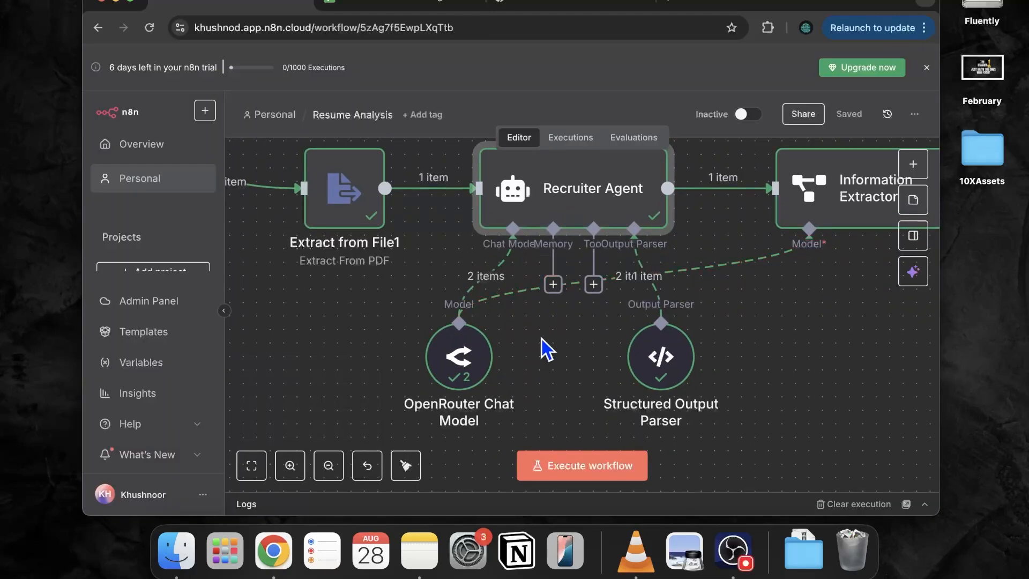
# Step: Review the OpenRouter Chat Model's credential and model selection, and return to the Recruiter Agent's connected nodes
pyautogui.doubleClick(456, 369)
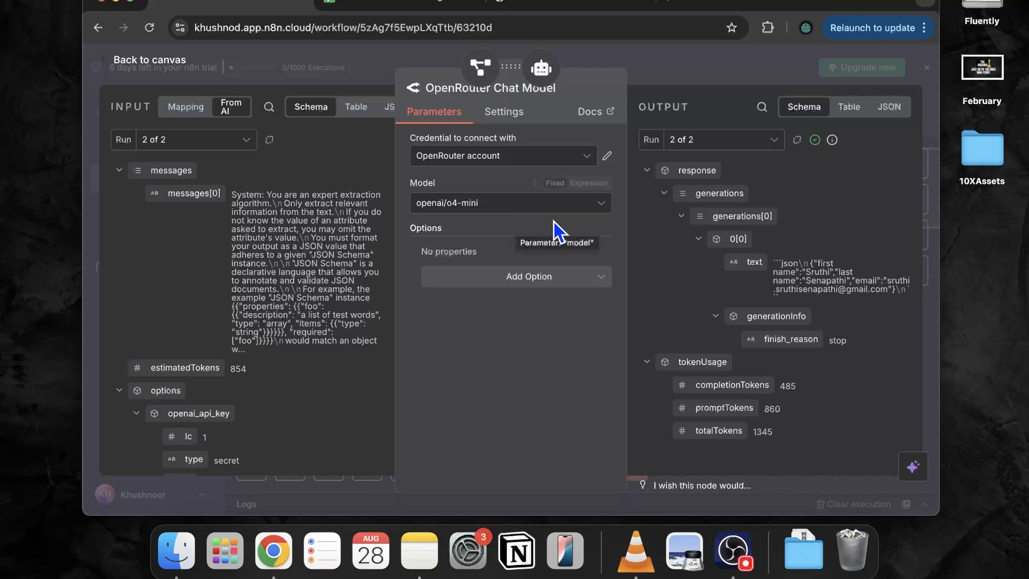
pyautogui.press('Escape')
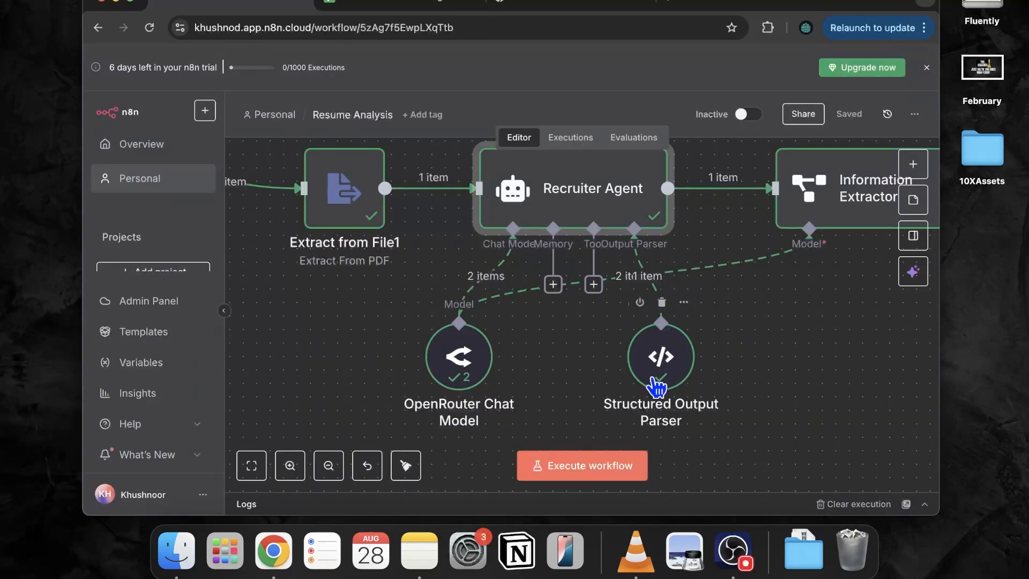
pyautogui.scroll(1, 664, 383)
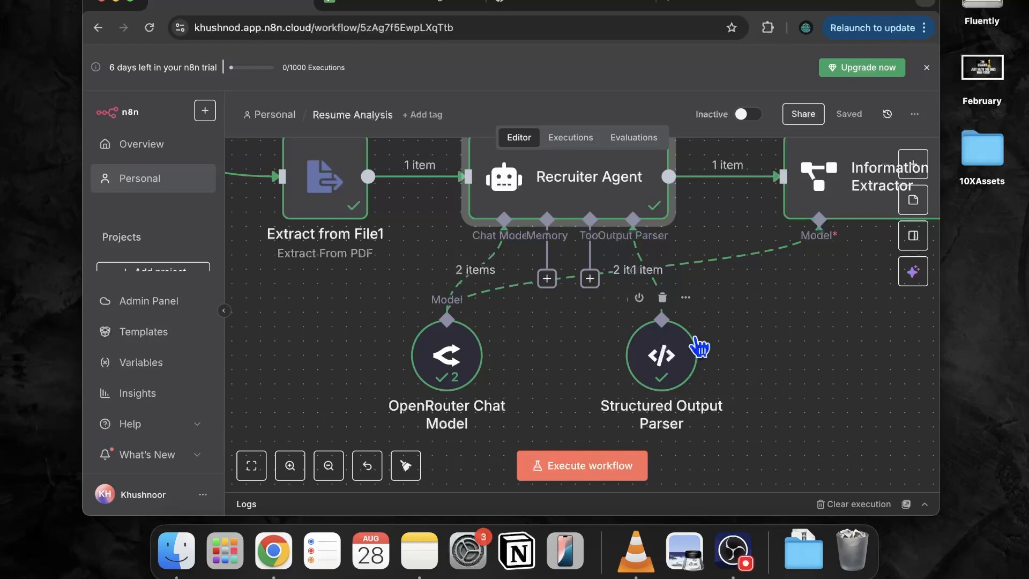
# Step: Review the Recruiter Agent's output from candidate strengths to rating justification, and recheck its Require Specific Output Format setting
pyautogui.doubleClick(608, 191)
pyautogui.scroll(-10, 774, 304)
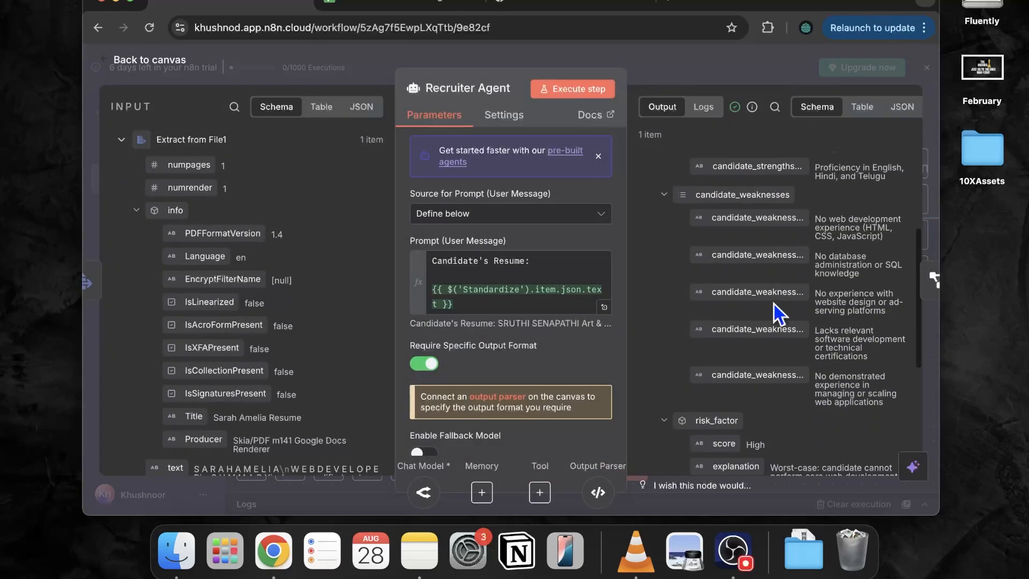
pyautogui.scroll(-3, 774, 304)
pyautogui.scroll(6, 774, 304)
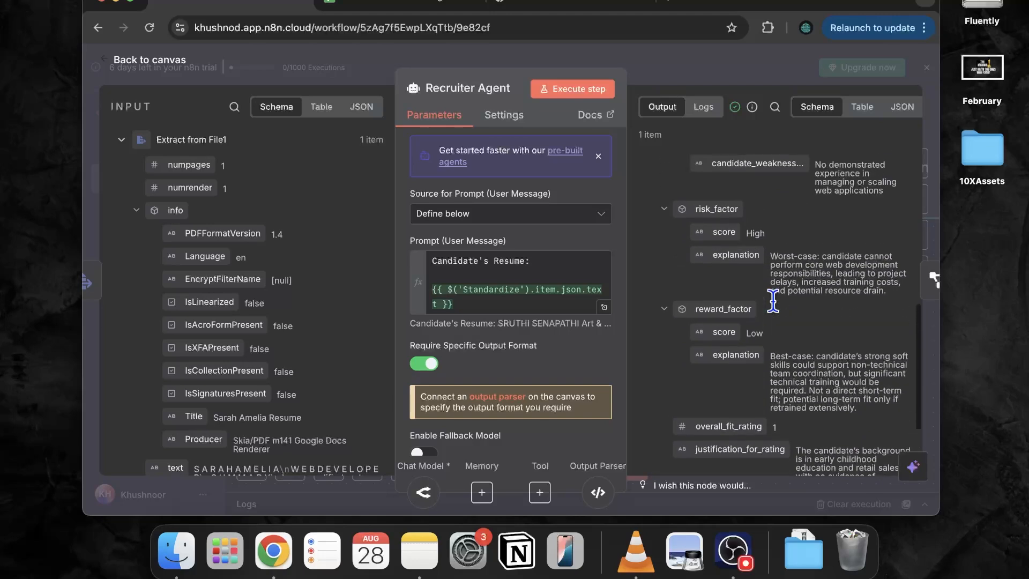
pyautogui.click(927, 387)
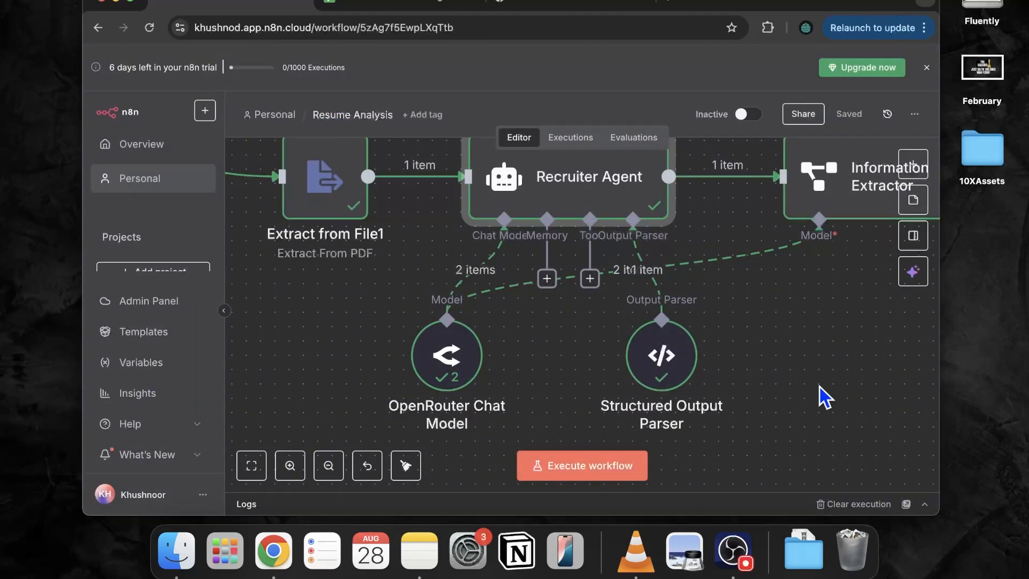
pyautogui.scroll(1, 818, 387)
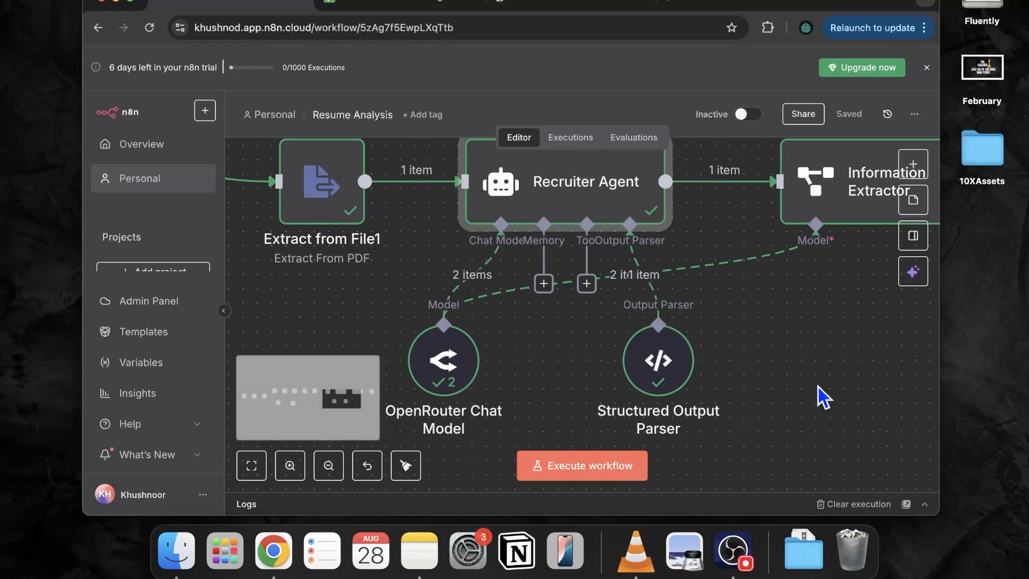
pyautogui.doubleClick(598, 188)
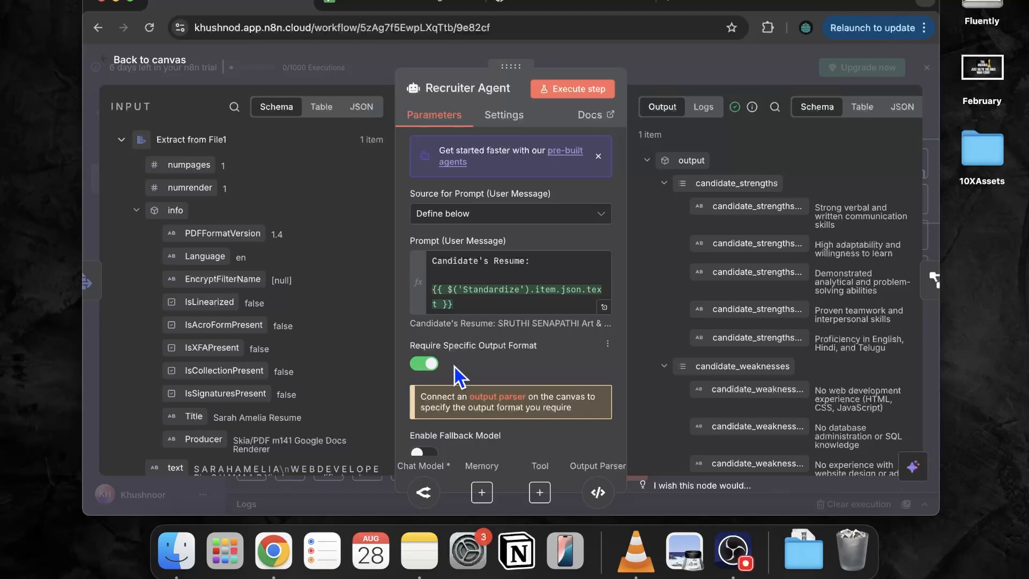
pyautogui.click(935, 407)
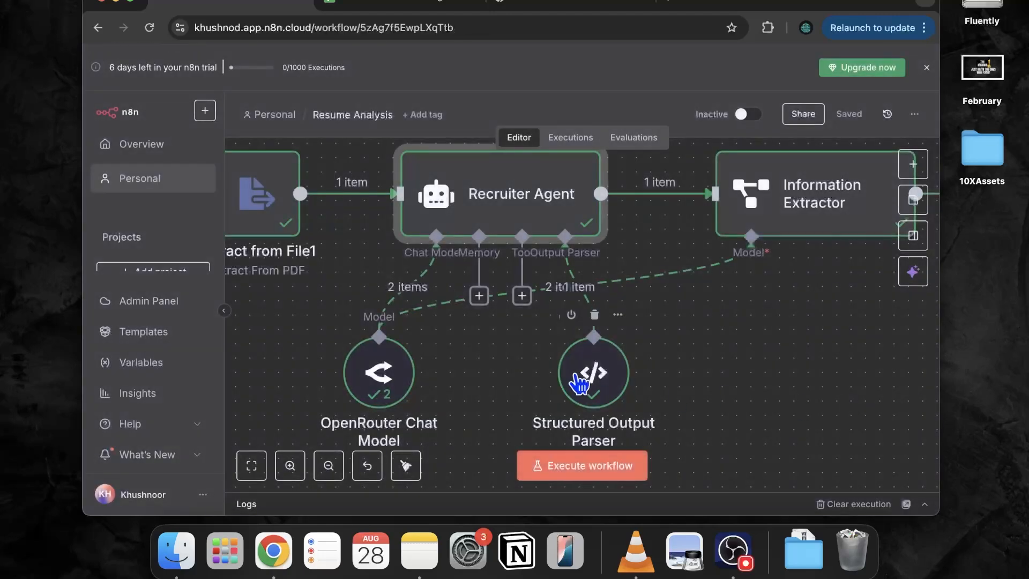
# Step: Read through the Structured Output Parser's JSON input schema, from the evaluation description to the list of required fields
pyautogui.doubleClick(591, 371)
pyautogui.scroll(-5, 505, 300)
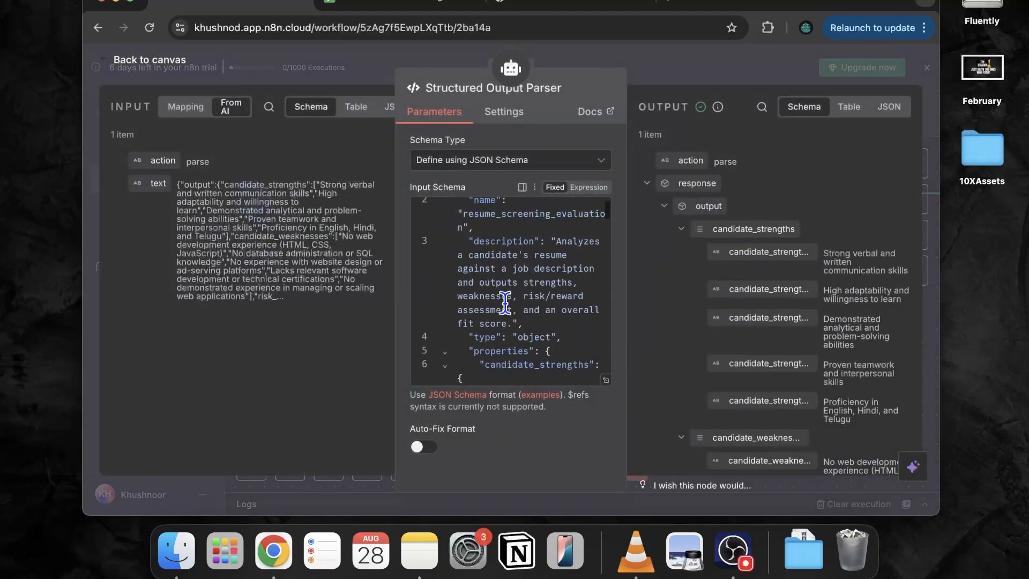
pyautogui.scroll(-5, 505, 301)
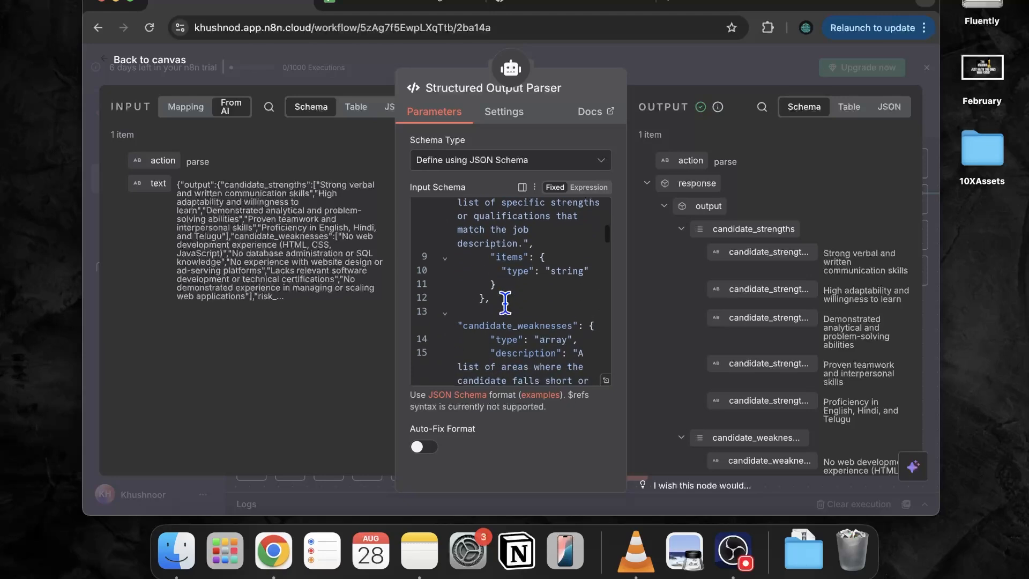
pyautogui.scroll(-10, 505, 302)
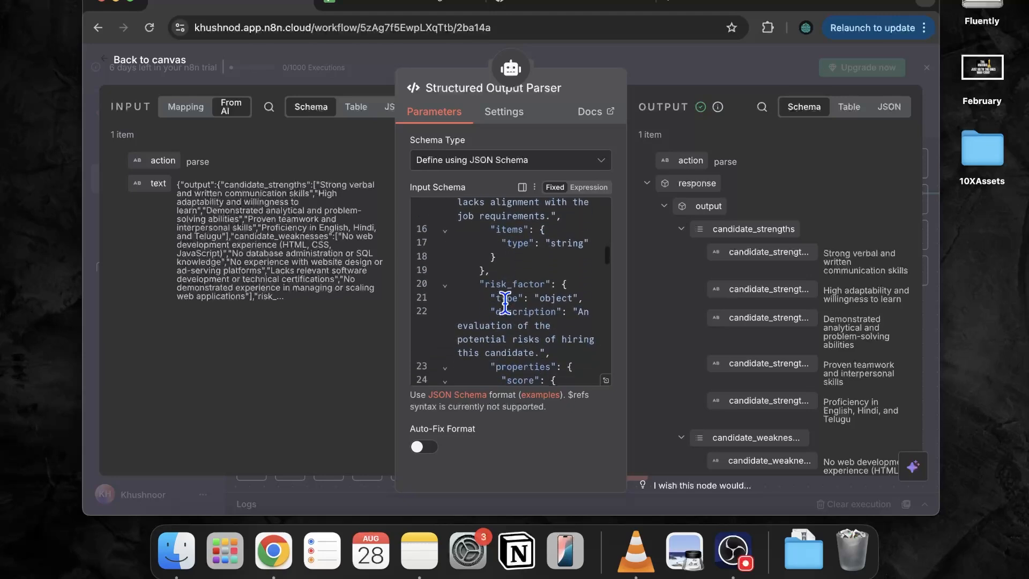
pyautogui.scroll(-10, 505, 300)
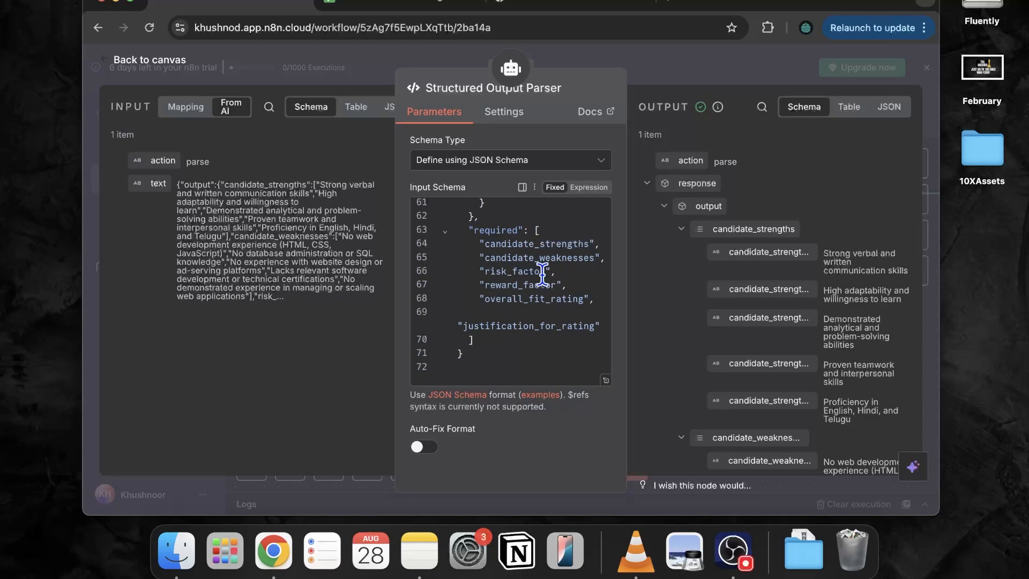
pyautogui.scroll(10, 532, 265)
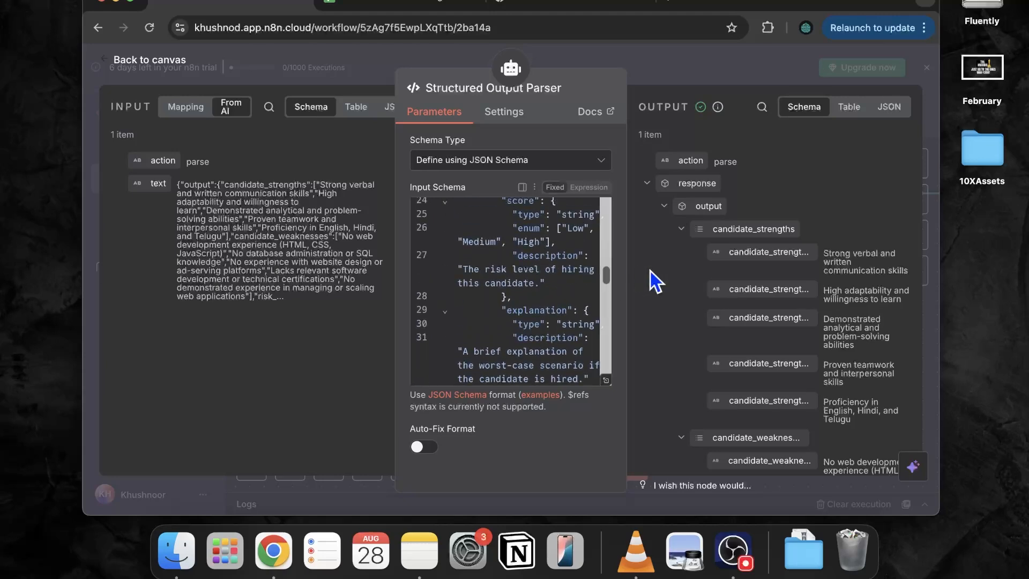
# Step: Examine the Structured Output Parser's parsed strengths, weaknesses, risk factor and reward factor, and return to the canvas
pyautogui.scroll(-8, 714, 276)
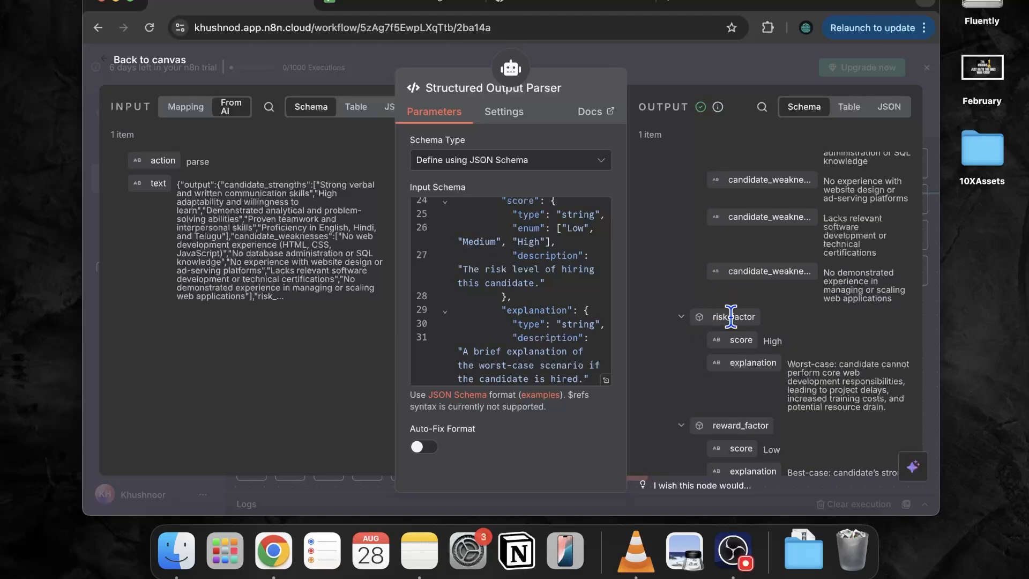
pyautogui.scroll(1, 767, 357)
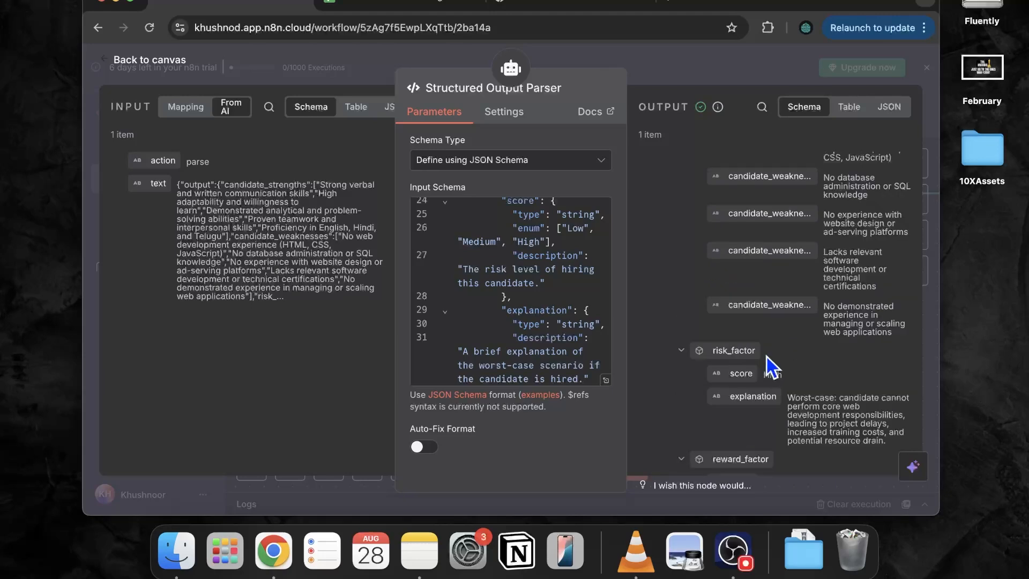
pyautogui.scroll(-1, 767, 357)
pyautogui.scroll(7, 767, 357)
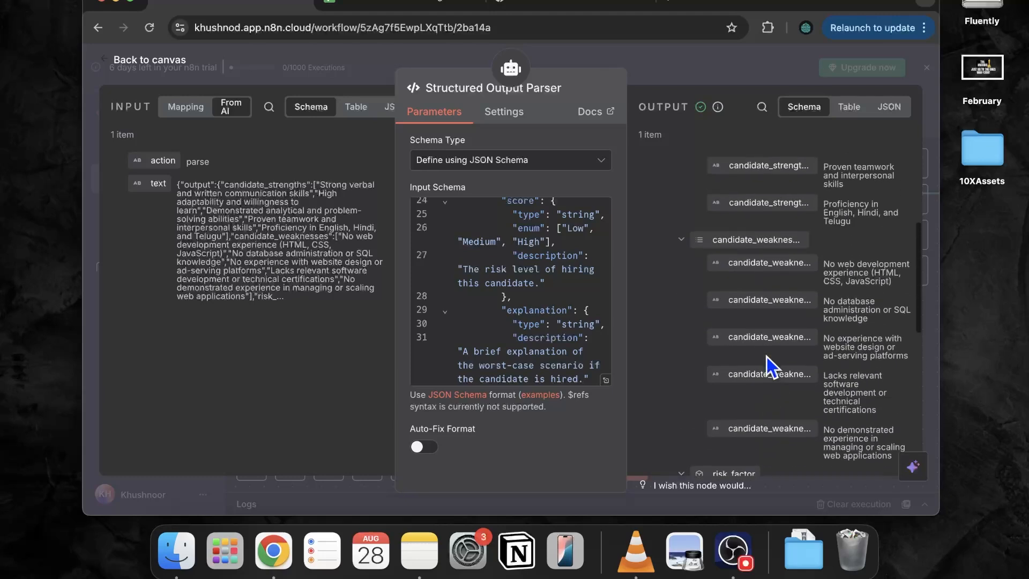
pyautogui.scroll(2, 767, 356)
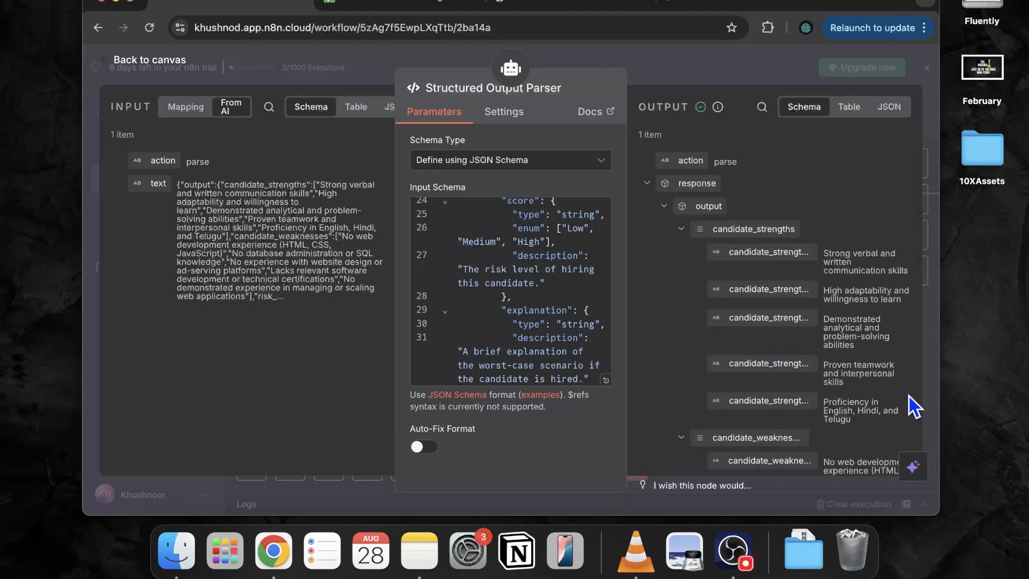
pyautogui.click(930, 386)
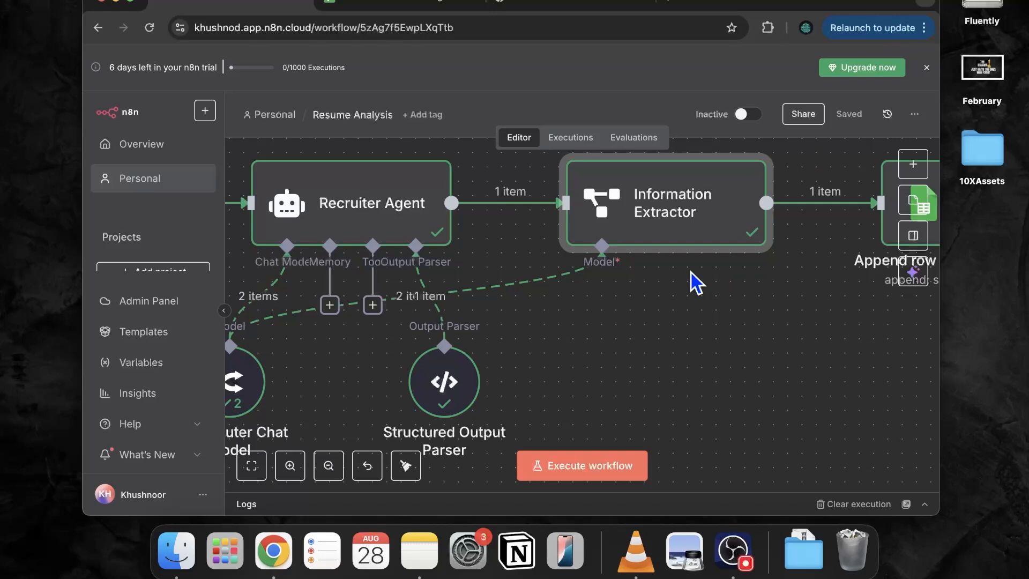
# Step: Review the Information Extractor's first name, last name and email attributes, and compare them with the fields in its output
pyautogui.doubleClick(697, 223)
pyautogui.scroll(-4, 535, 279)
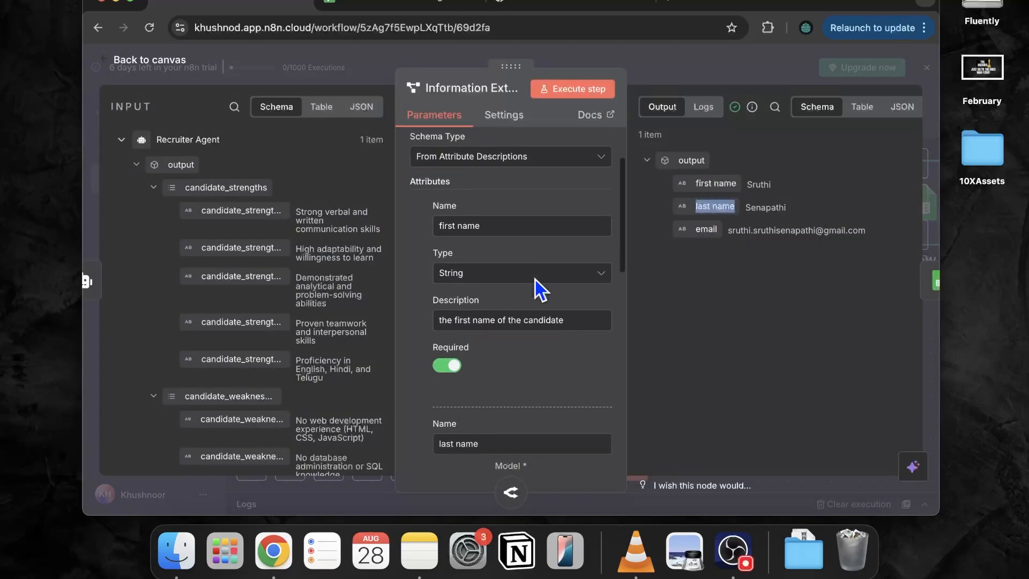
pyautogui.scroll(-4, 535, 278)
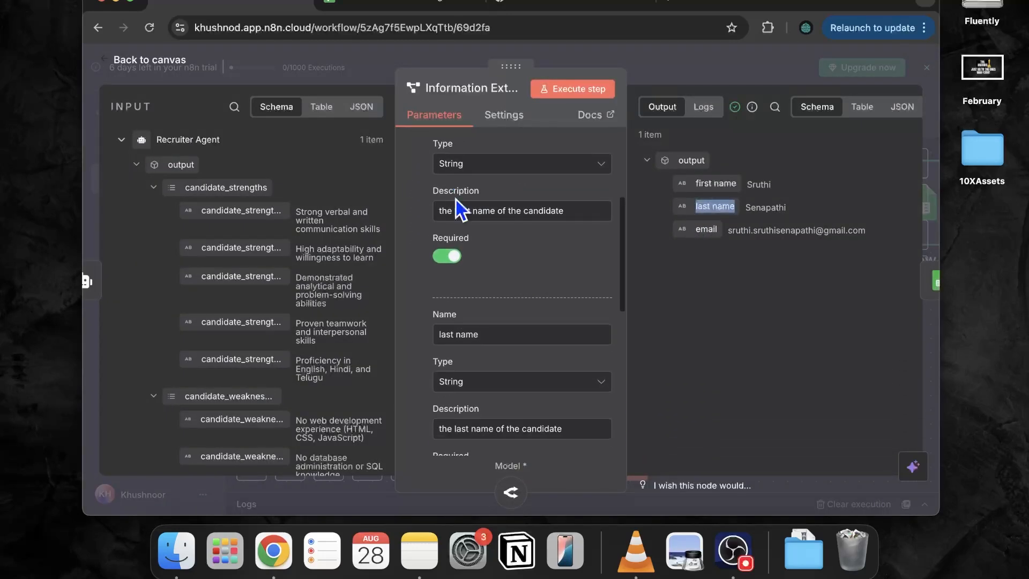
pyautogui.scroll(-6, 456, 201)
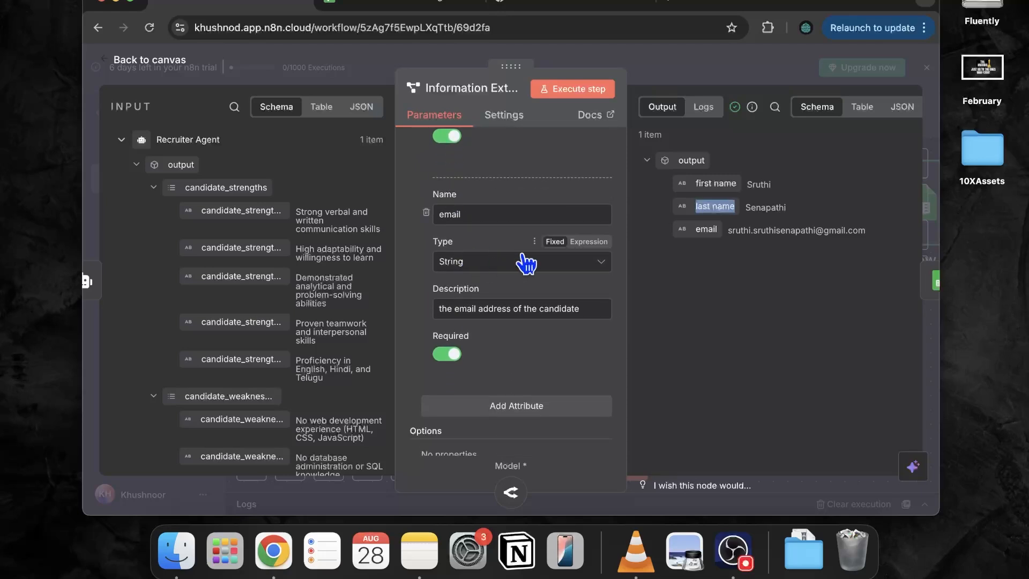
pyautogui.scroll(-2, 525, 254)
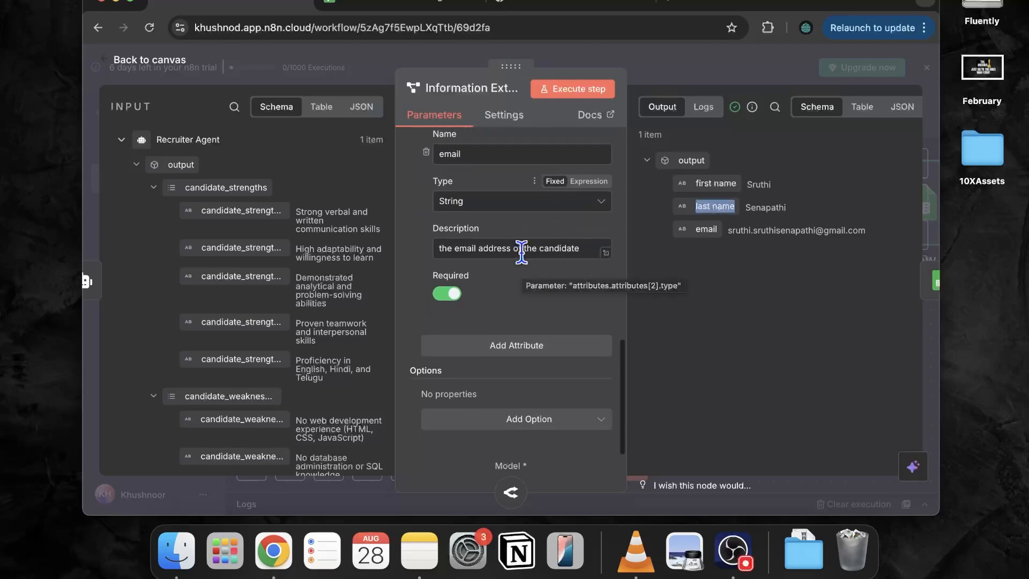
pyautogui.scroll(4, 524, 251)
pyautogui.click(883, 236)
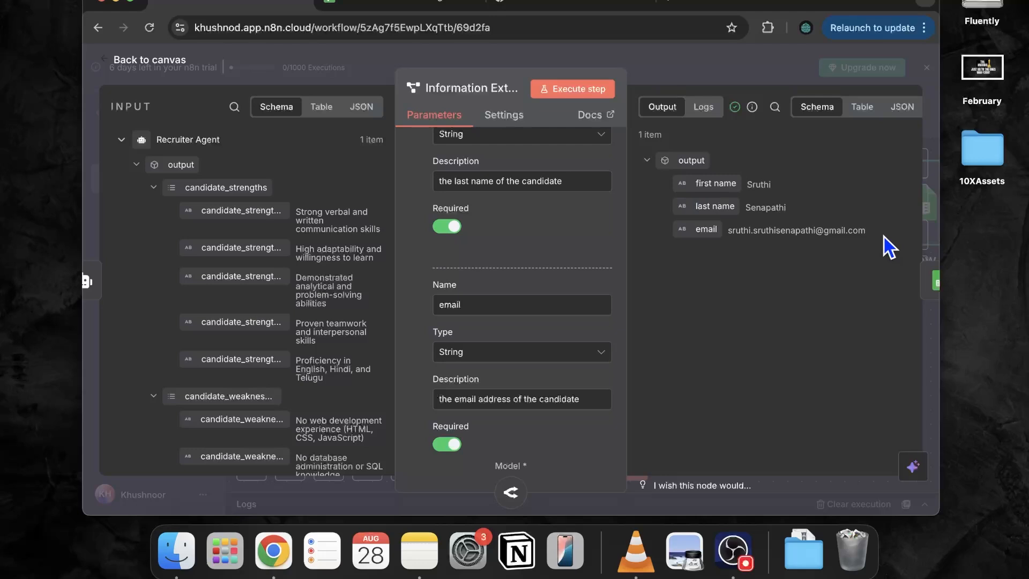
pyautogui.moveTo(880, 237); pyautogui.dragTo(689, 185)
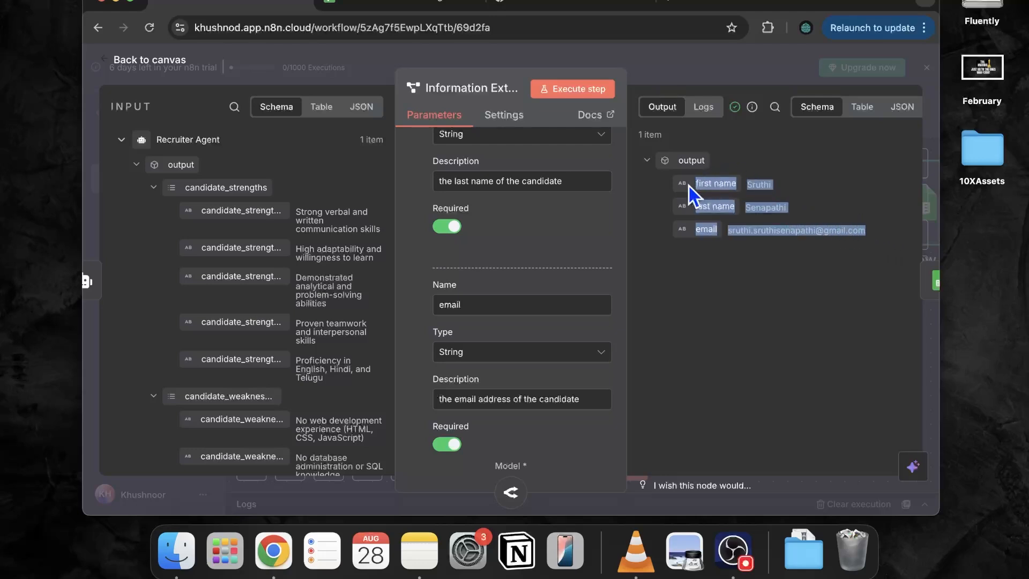
pyautogui.click(665, 185)
# Step: Check the column headers in the Resume Screener Google Sheet, and review the Append row in sheet node's mappings from Date to Justification
pyautogui.click(386, 2)
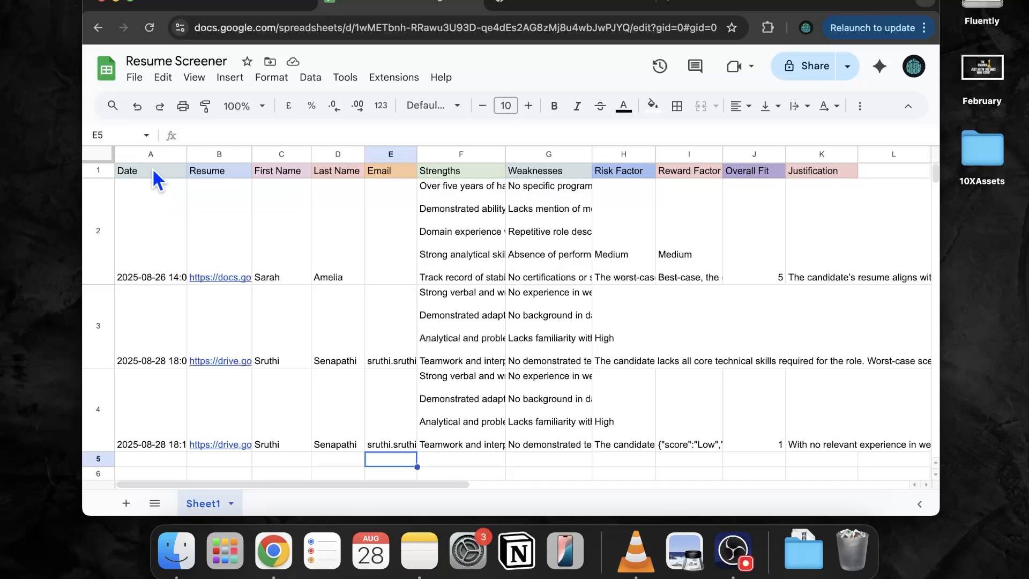
pyautogui.click(213, 5)
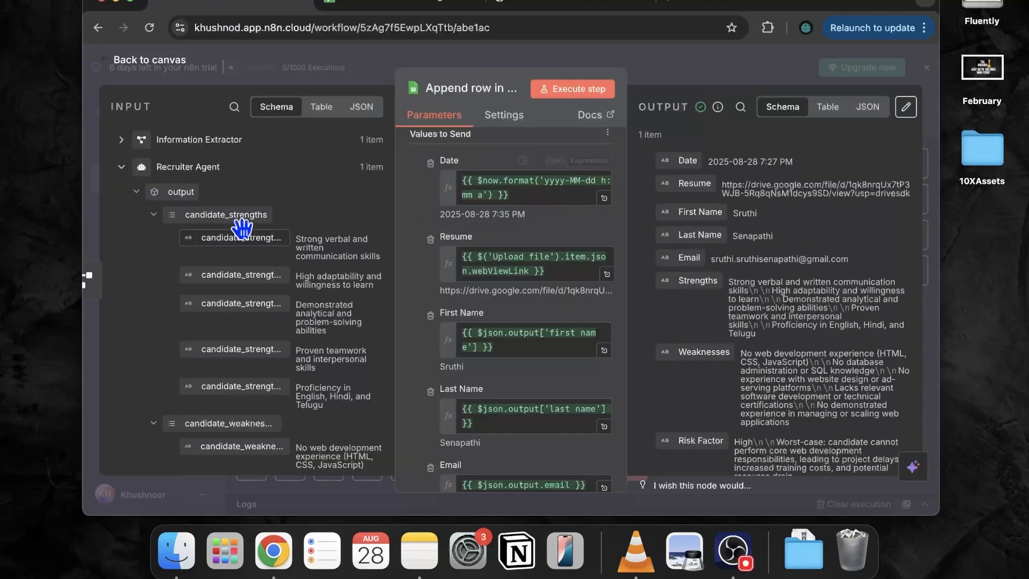
pyautogui.scroll(-2, 214, 234)
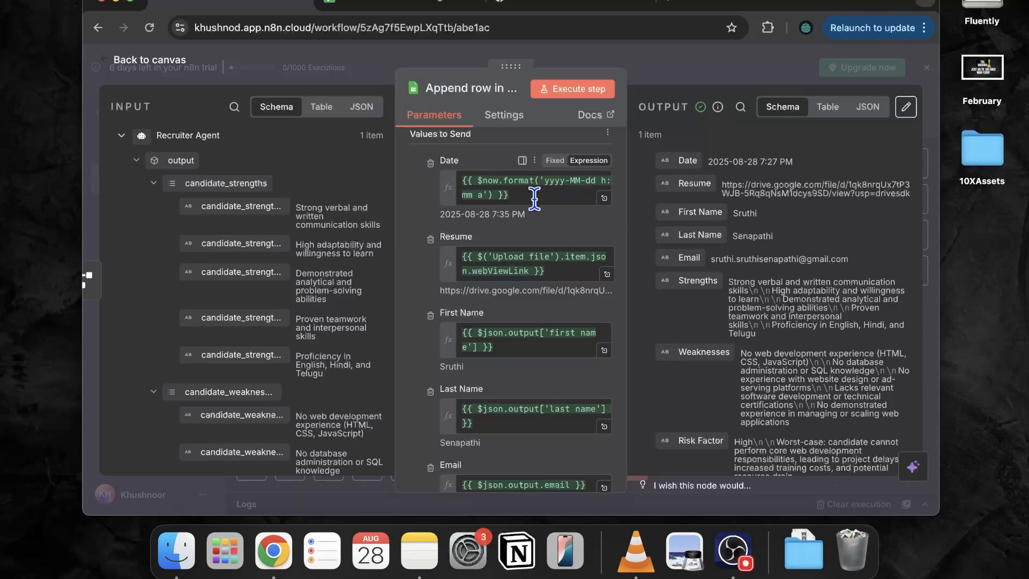
pyautogui.tripleClick(455, 190)
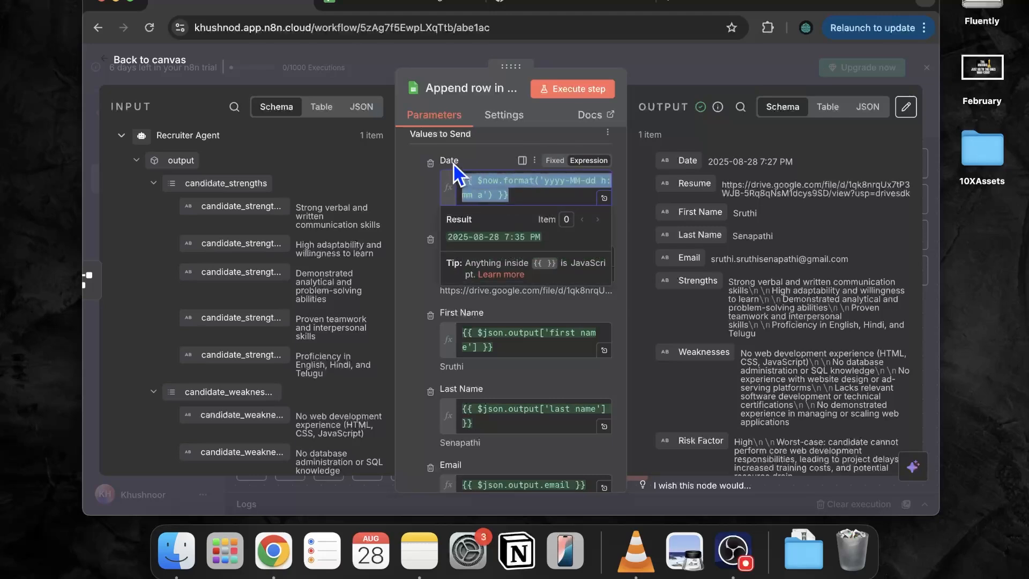
pyautogui.click(465, 164)
pyautogui.scroll(-5, 412, 175)
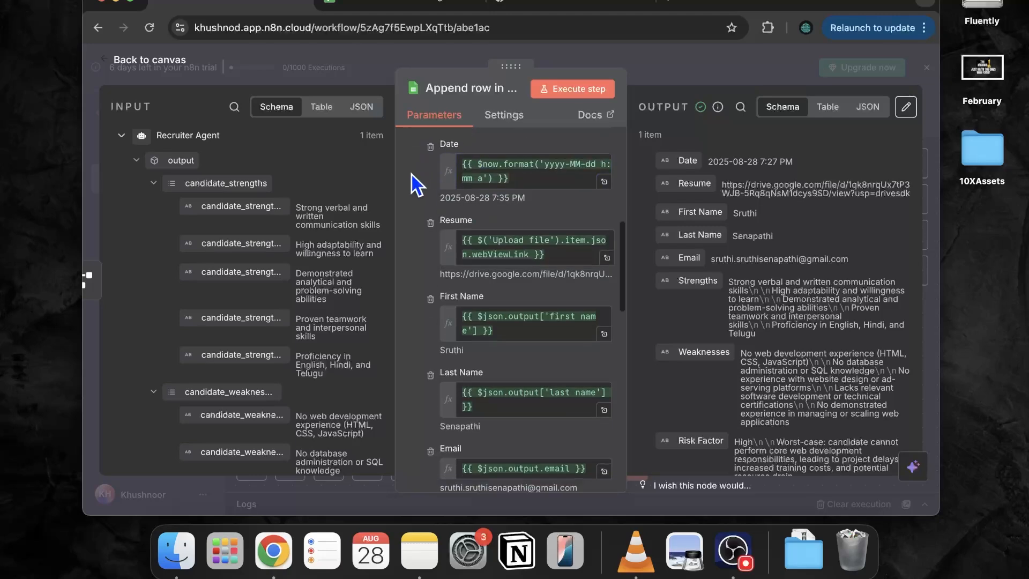
pyautogui.scroll(-6, 412, 175)
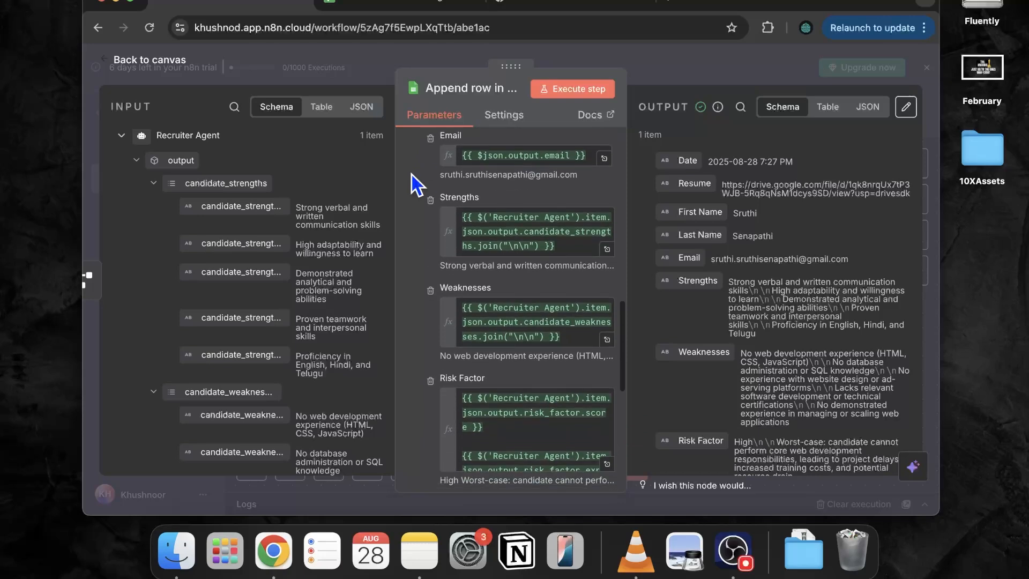
pyautogui.scroll(-3, 412, 175)
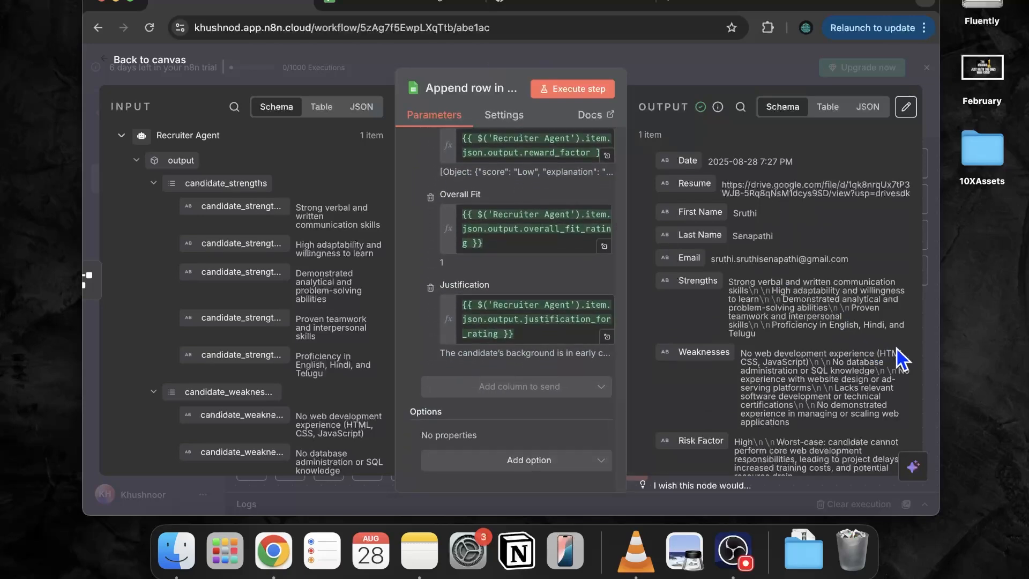
pyautogui.click(926, 355)
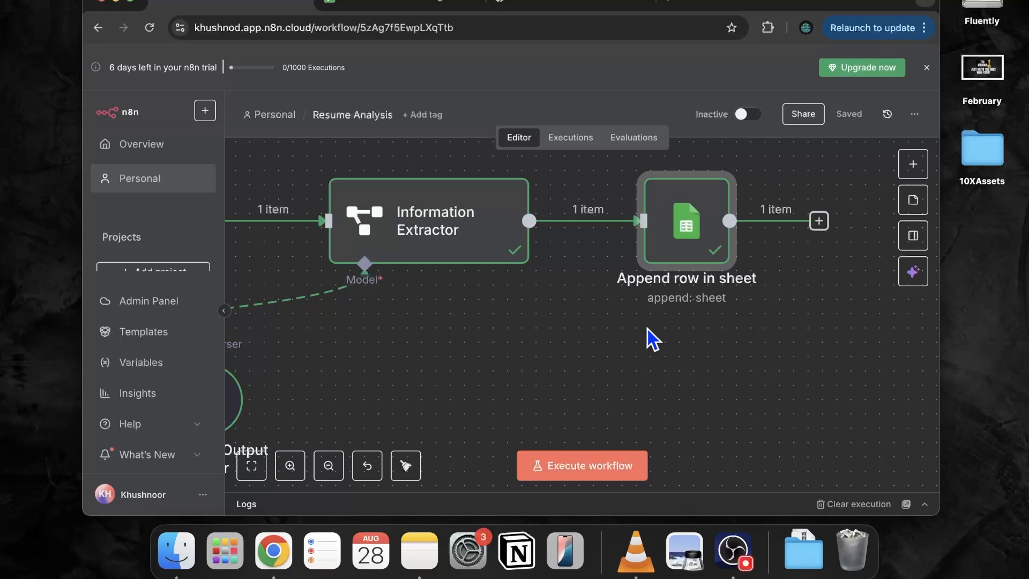
# Step: View the complete Resume Analysis workflow on the canvas, from the email trigger to the Append row in sheet node
pyautogui.scroll(-5, 648, 329)
pyautogui.scroll(-5, 647, 329)
pyautogui.hscroll(-3, 648, 329)
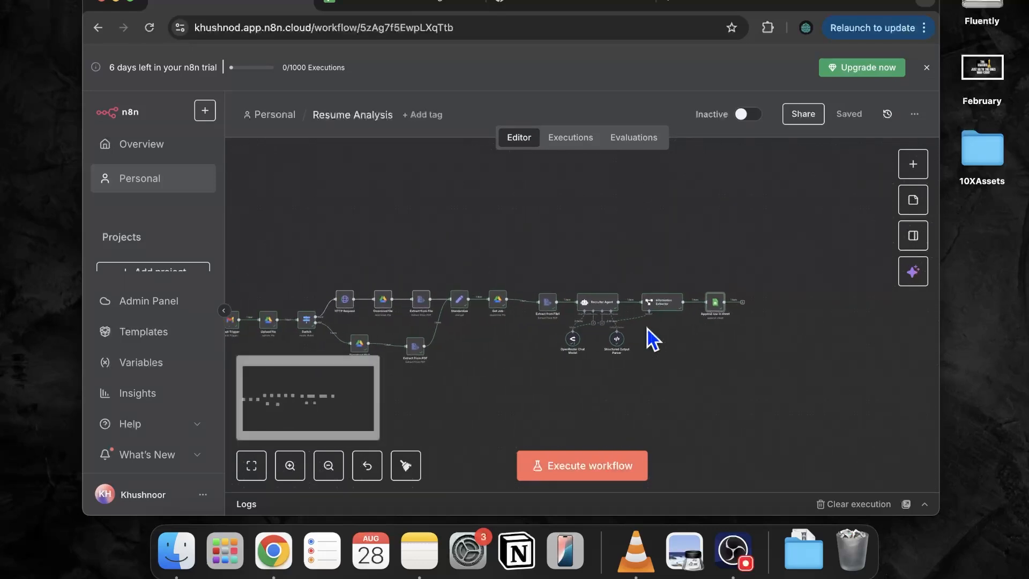
pyautogui.hscroll(-3, 648, 329)
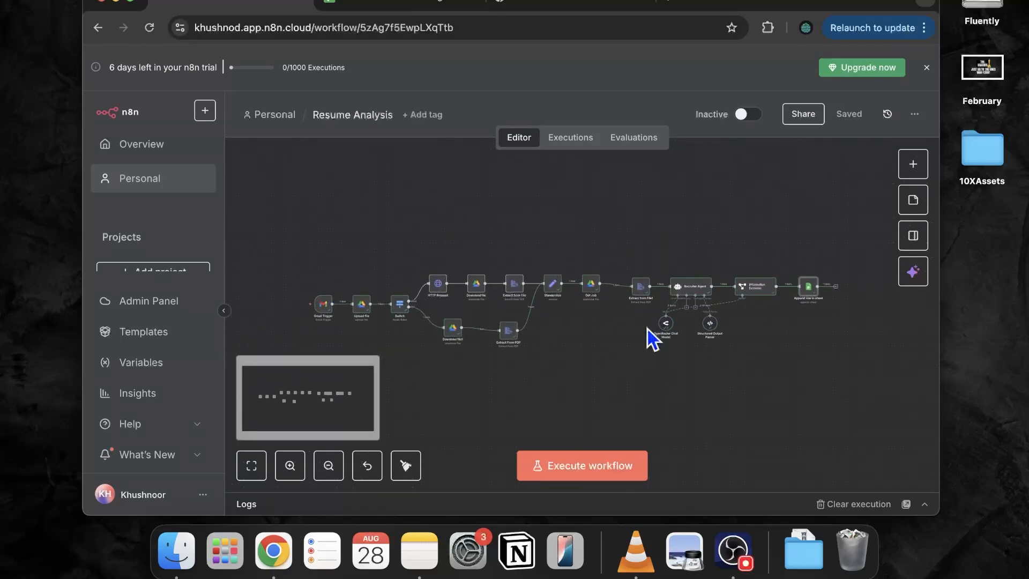